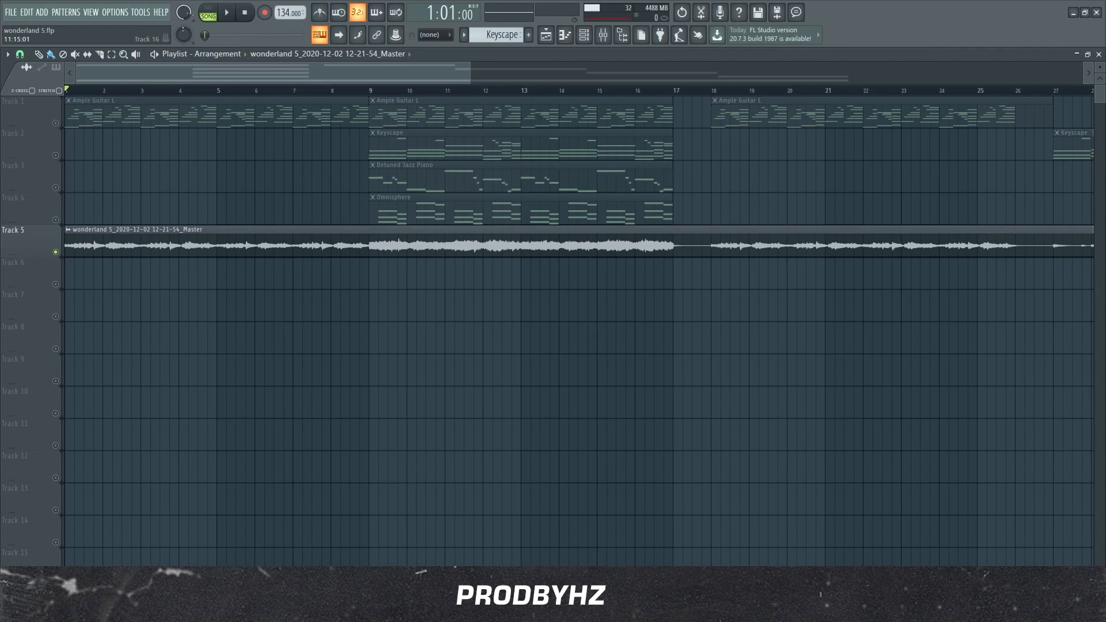
Play the bounced master of the arrangement from the start, and solo the Ample Guitar L track
key("space")
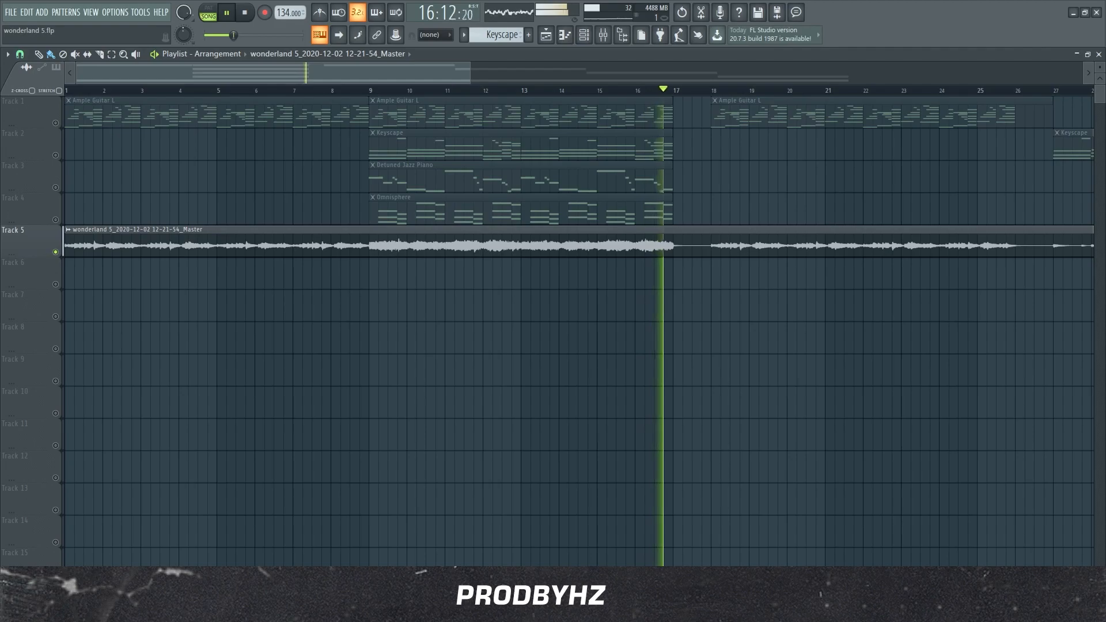
key("space")
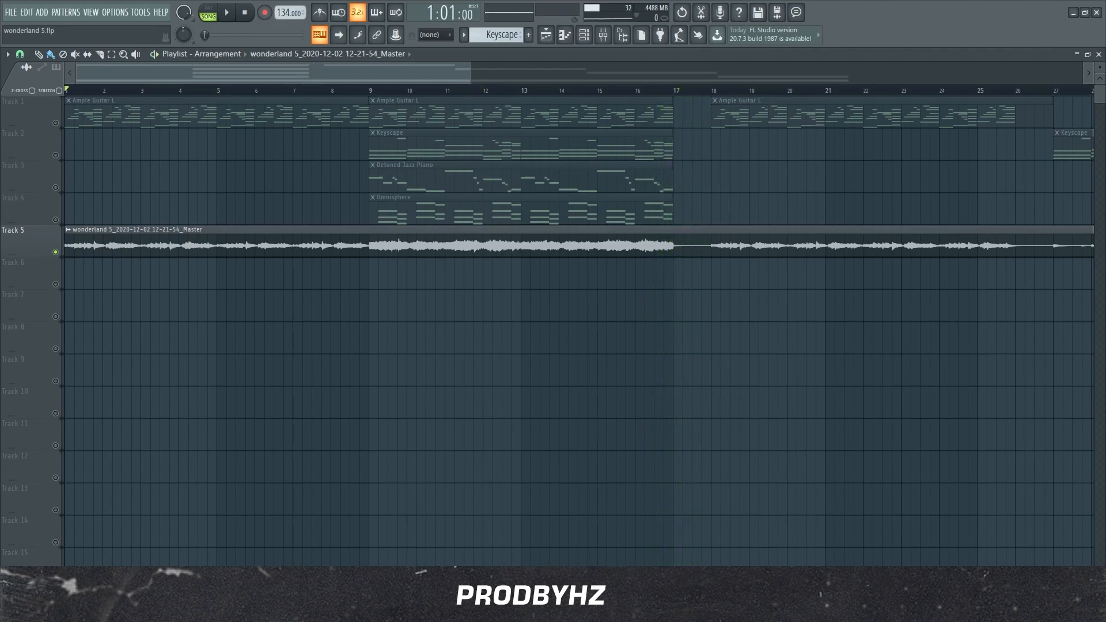
right_click(56, 123)
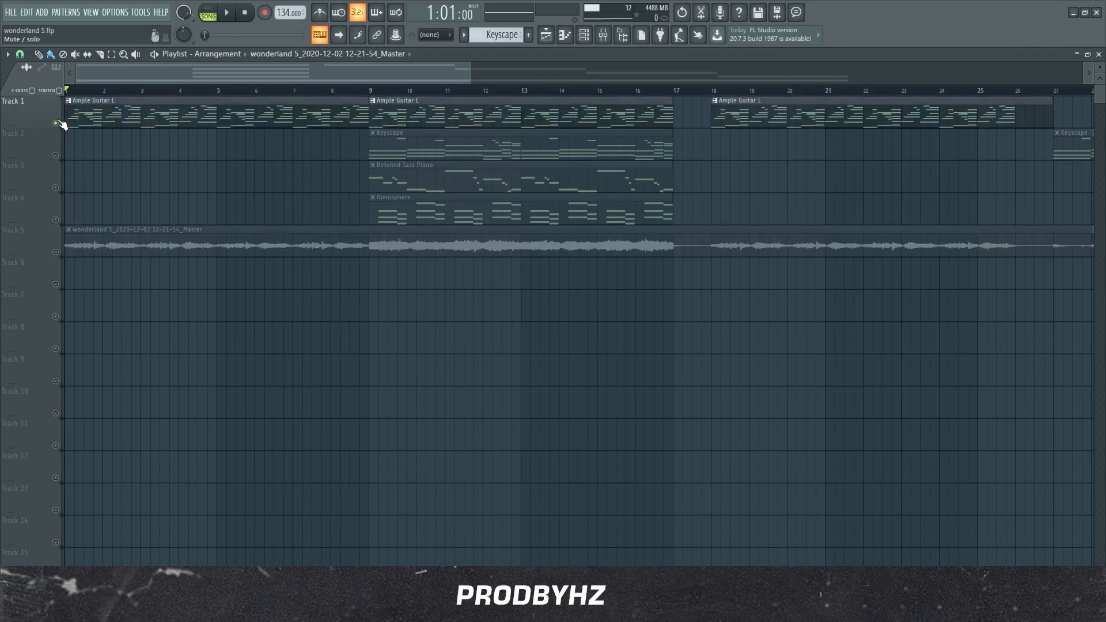
Switch to the Ample Guitar L pattern and open its notes in the piano roll
scroll(494, 35, "down", 1)
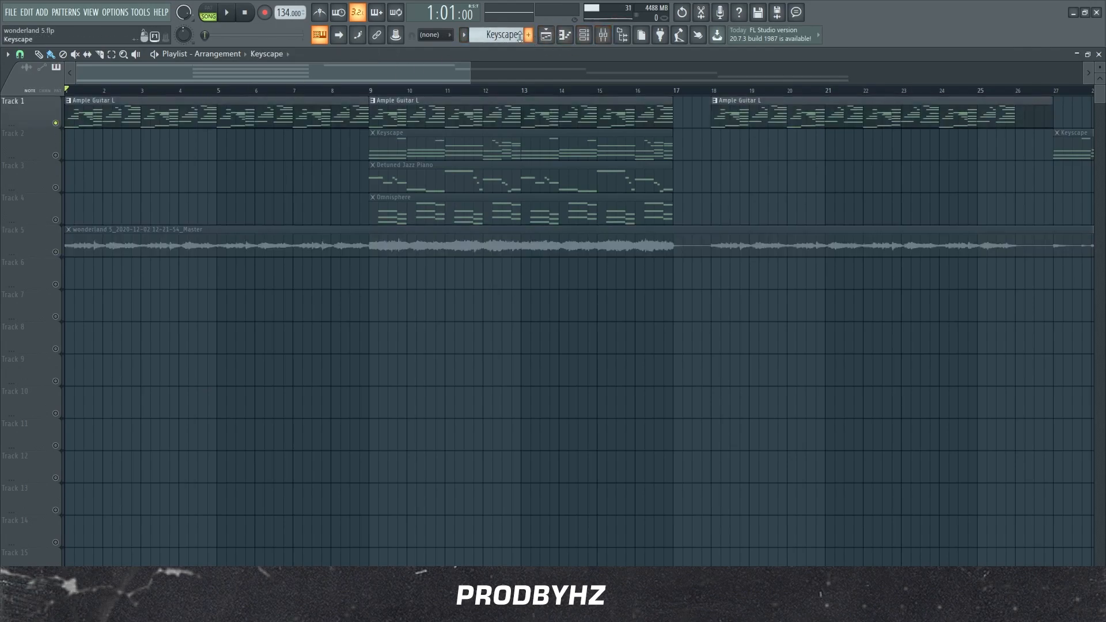
left_click(583, 35)
scroll(488, 36, "down", 1)
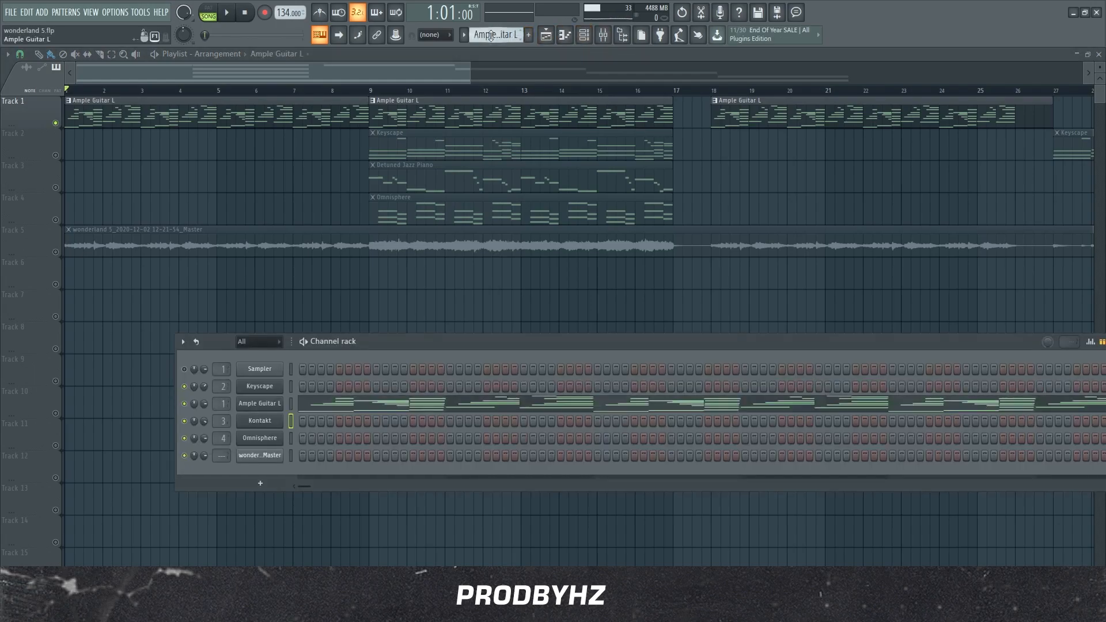
left_click(392, 406)
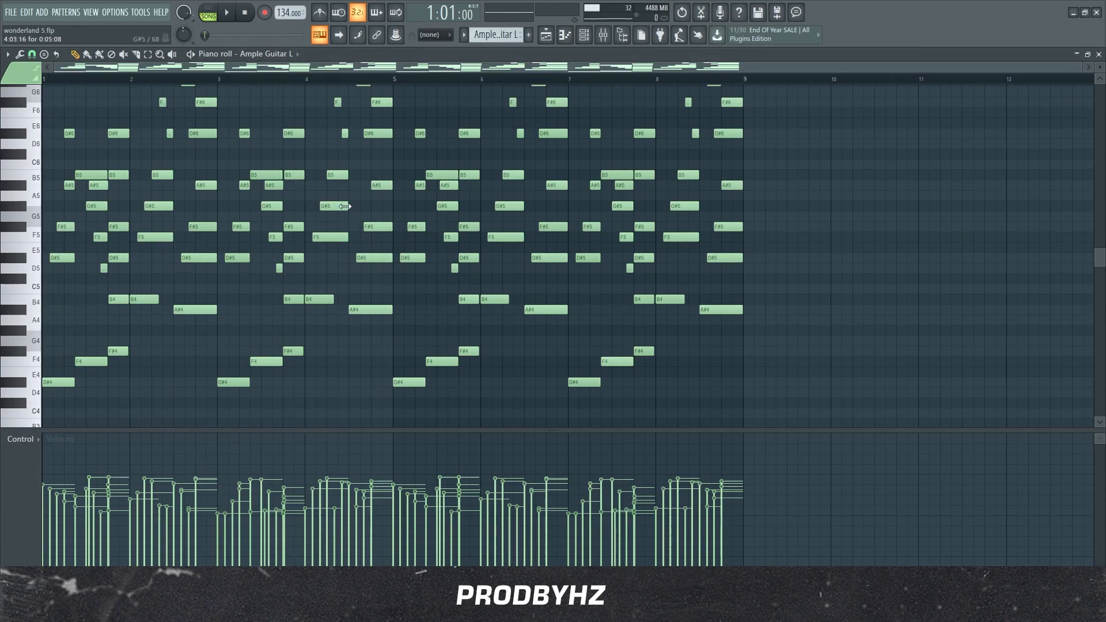
Switch playback to pattern mode and play the guitar pattern through from the beginning
left_click(213, 8)
key("space")
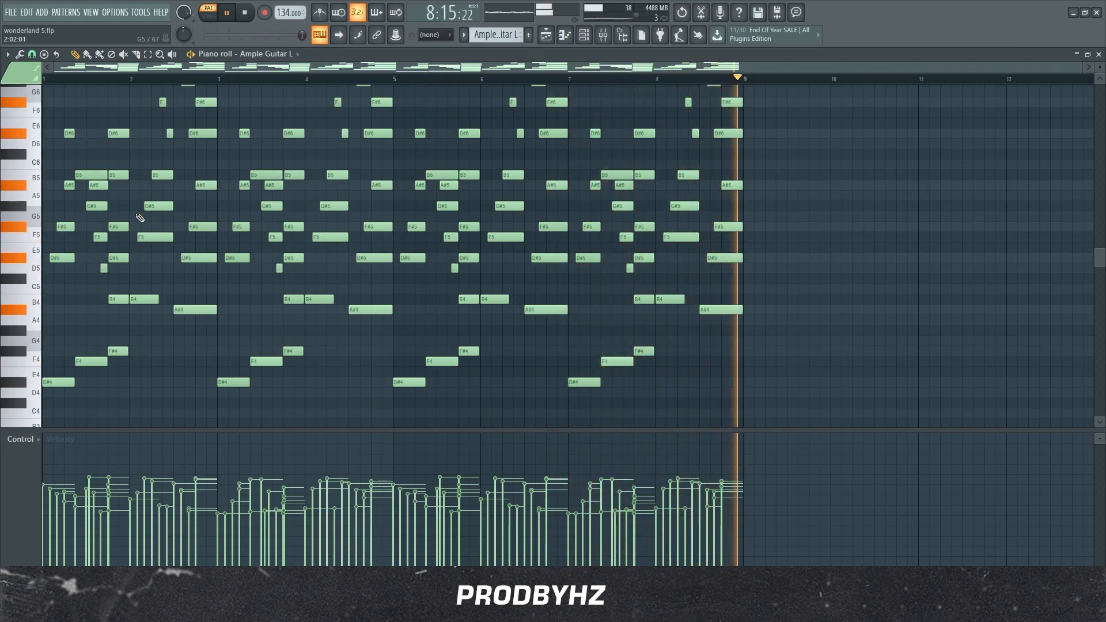
key("space")
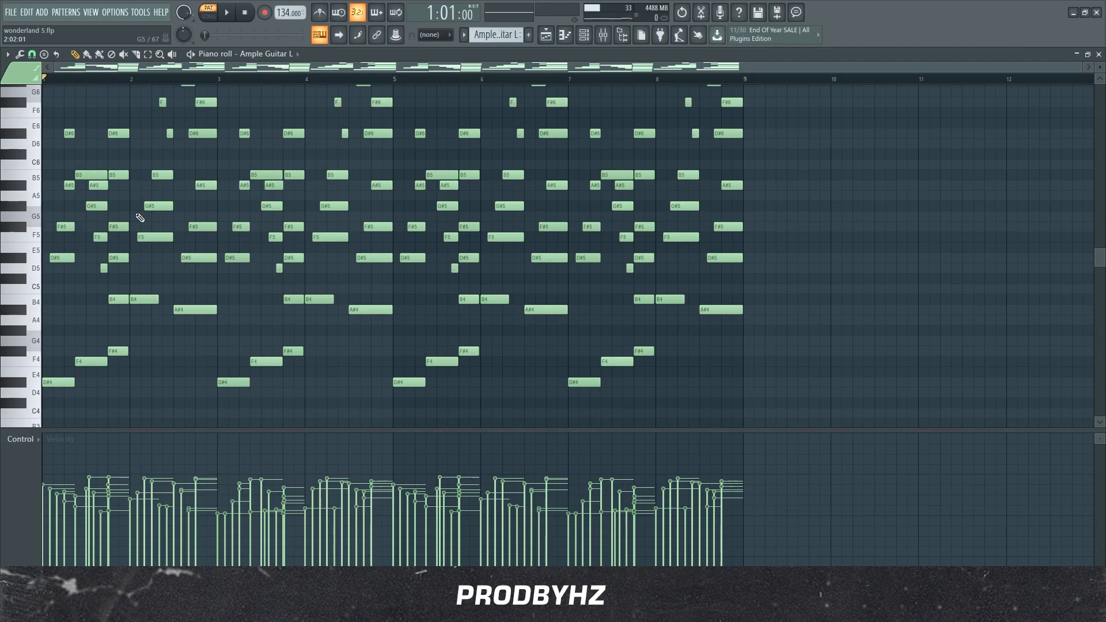
Examine the guitar pattern chord by chord, selecting each note group from bar 1 onward and clearing the selection
scroll(71, 85, "up", 4)
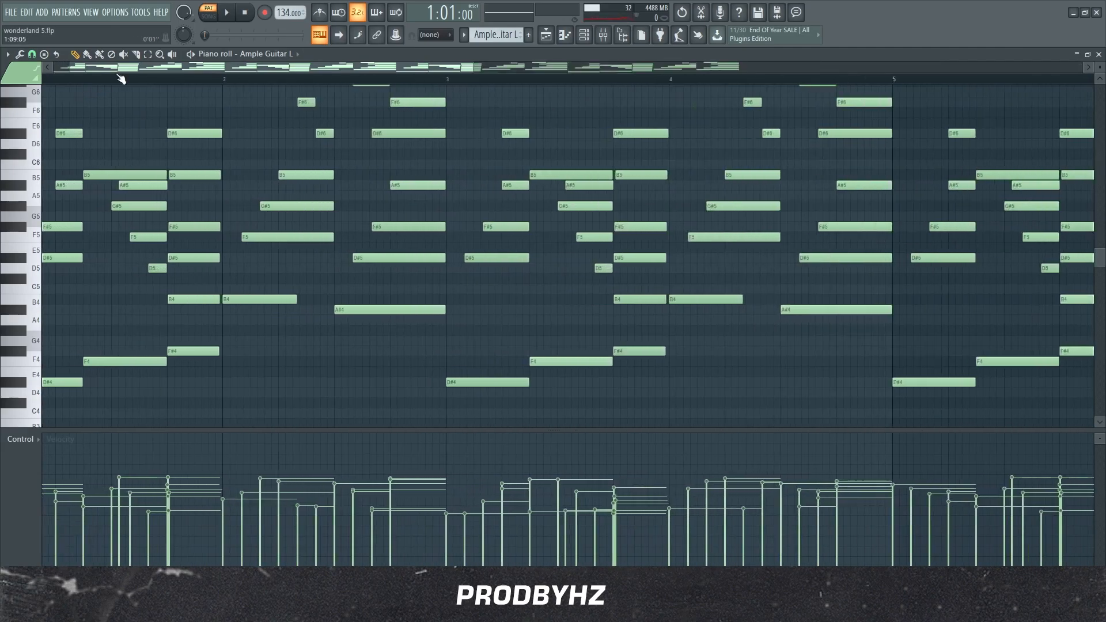
left_click_drag(137, 68, 92, 69)
left_click_drag(66, 406, 123, 110)
left_click_drag(183, 366, 175, 73)
scroll(225, 83, "down", 4)
left_click_drag(63, 419, 168, 95)
left_click_drag(216, 352, 98, 80)
scroll(230, 230, "down", 2)
left_click_drag(311, 403, 203, 84)
left_click_drag(386, 338, 267, 81)
scroll(460, 288, "down", 3)
left_click_drag(686, 360, 41, 81)
left_click_drag(834, 416, 92, 81)
left_click(197, 101, "ctrl")
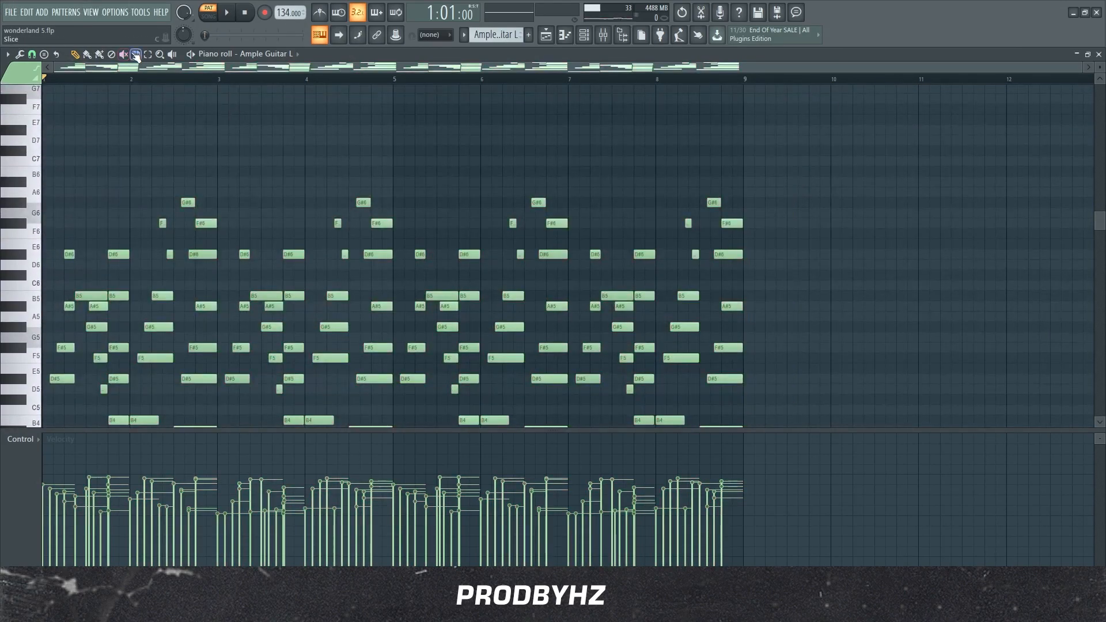
Set the piano roll's snap to 1/3 beat and turn off typing-keyboard note input
scroll(91, 105, "up", 3)
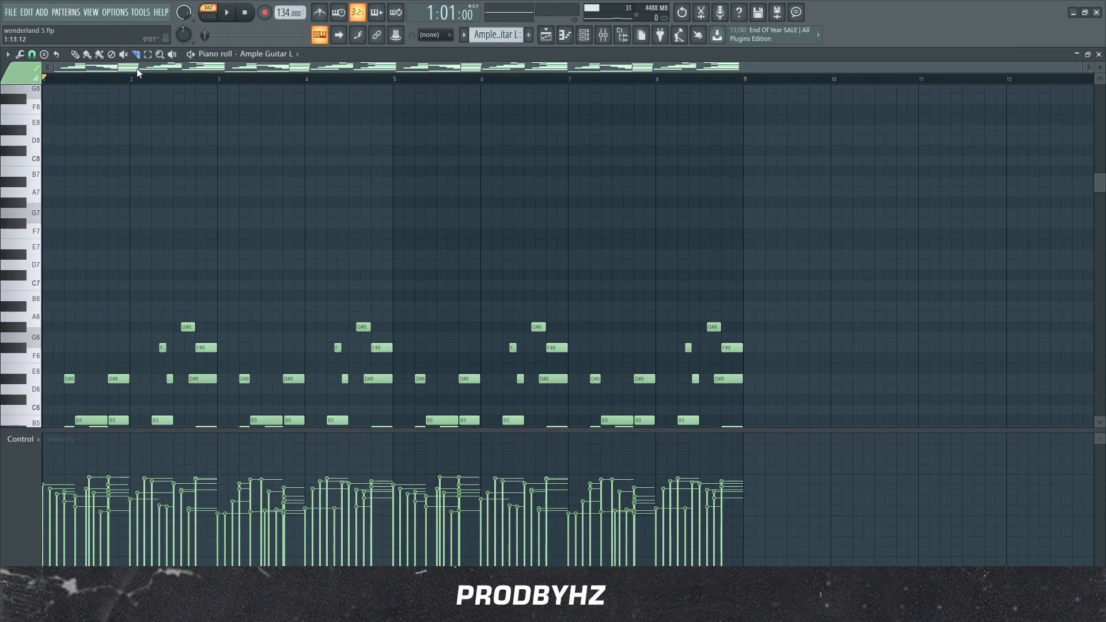
scroll(62, 85, "up", 6)
left_click_drag(79, 70, 23, 72)
left_click(35, 54)
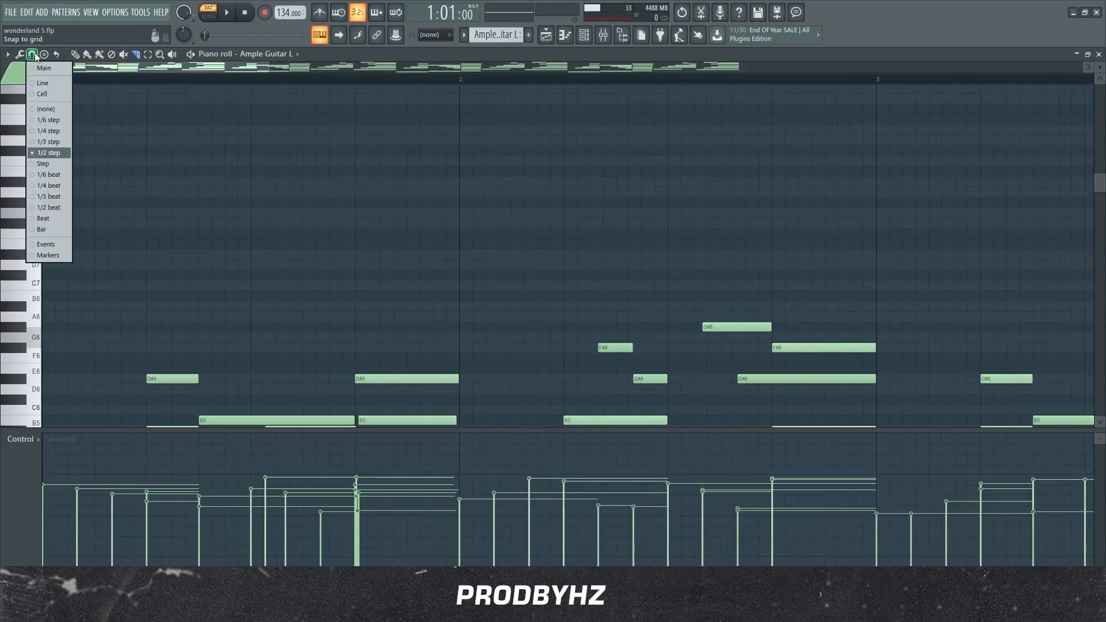
left_click(42, 206)
scroll(129, 240, "down", 8)
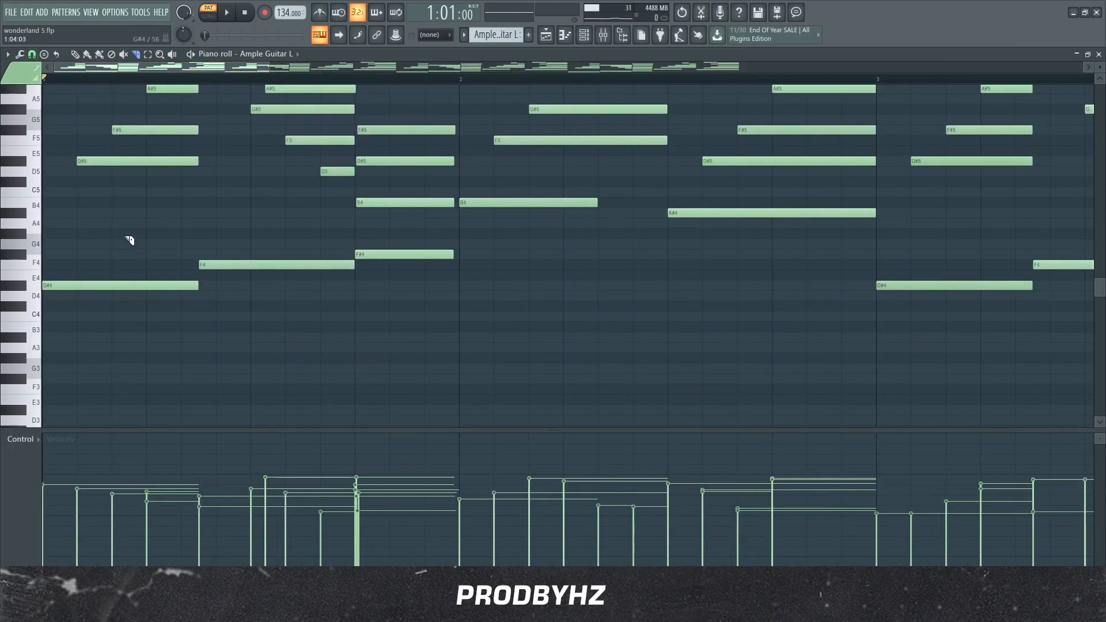
left_click(44, 56)
left_click(43, 197)
left_click(324, 35)
Try moving the first D#5 guitar note to the start of bar 1, and play the result
left_click_drag(88, 163, 68, 171)
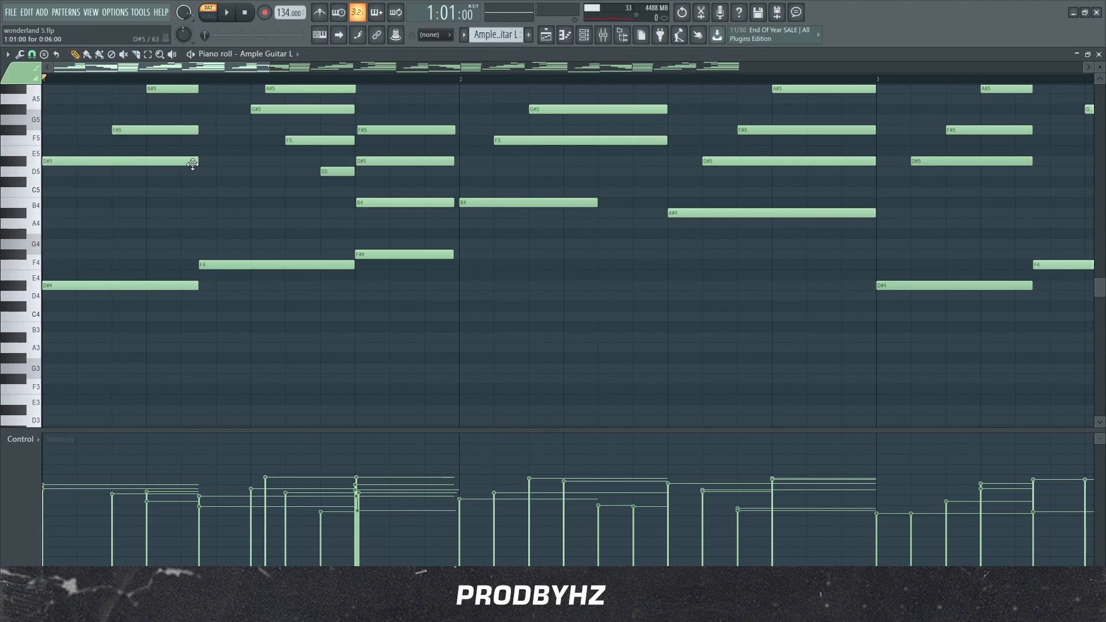
key("space")
key("space")
key("space")
key("space")
scroll(88, 183, "up", 3)
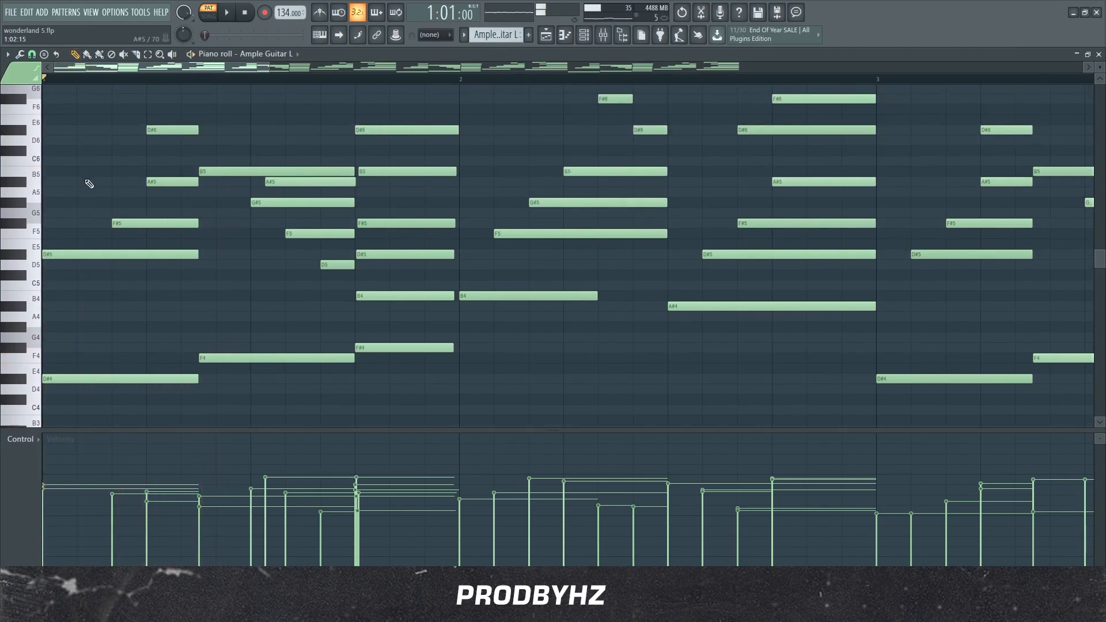
scroll(85, 195, "down", 1)
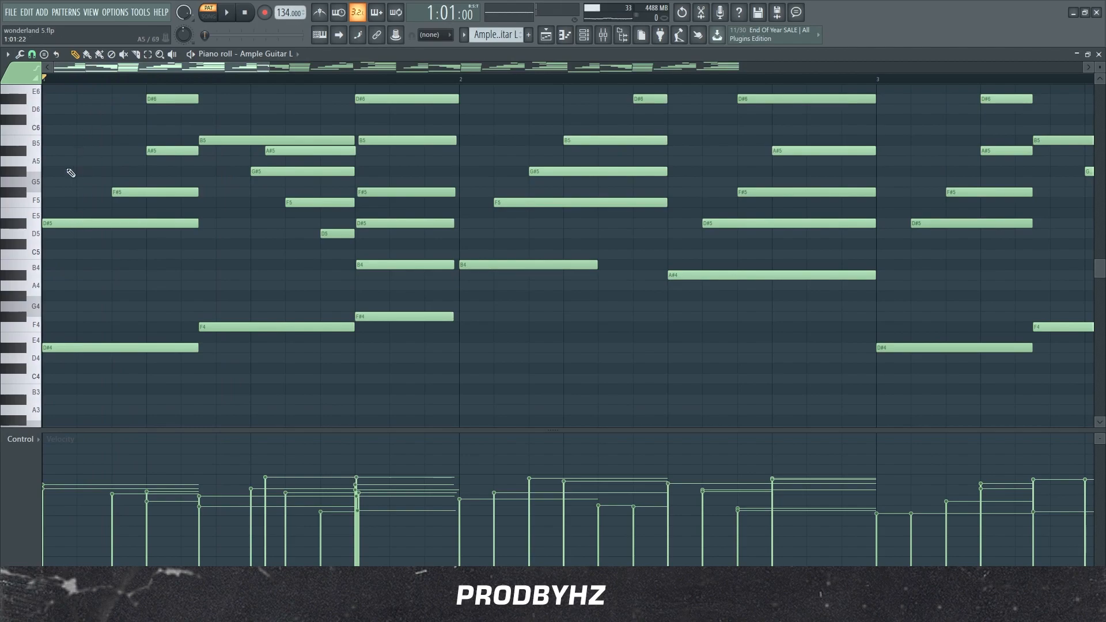
key("space")
key("space")
key("space")
key("space")
Select the A#5 and D#6 notes of the first chord in bar 1
left_click_drag(163, 193, 182, 82)
left_click(213, 145, "ctrl")
left_click_drag(172, 189, 142, 117)
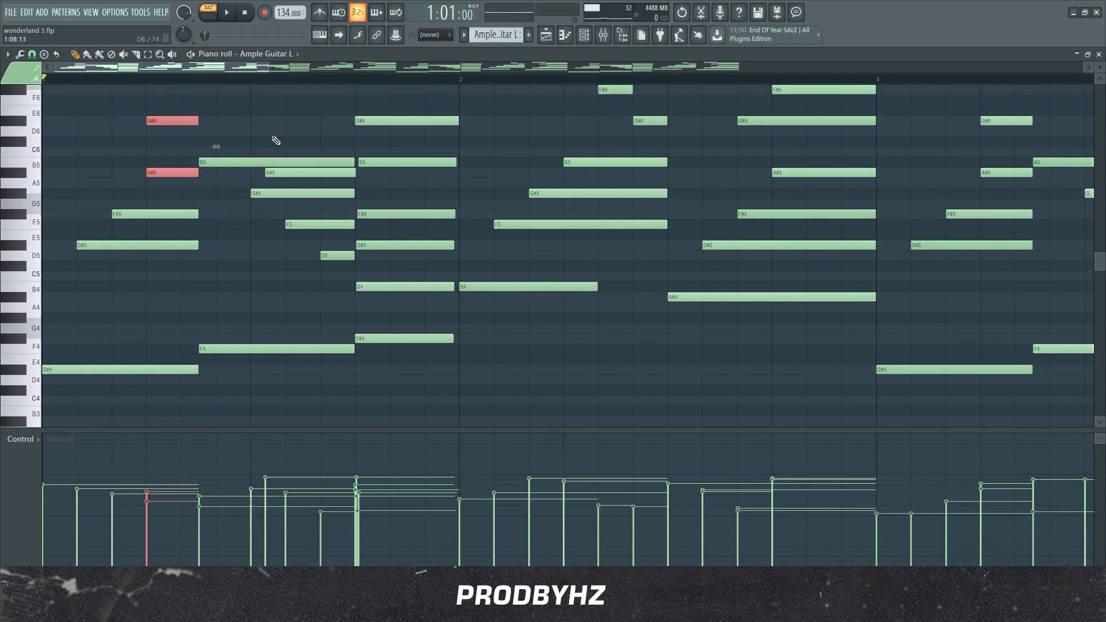
Select the six-note chord at the end of bar 1, examine its staggered note starts up close, and deselect it
scroll(366, 233, "down", 3)
left_click_drag(369, 251, 377, 11)
scroll(340, 82, "down", 4)
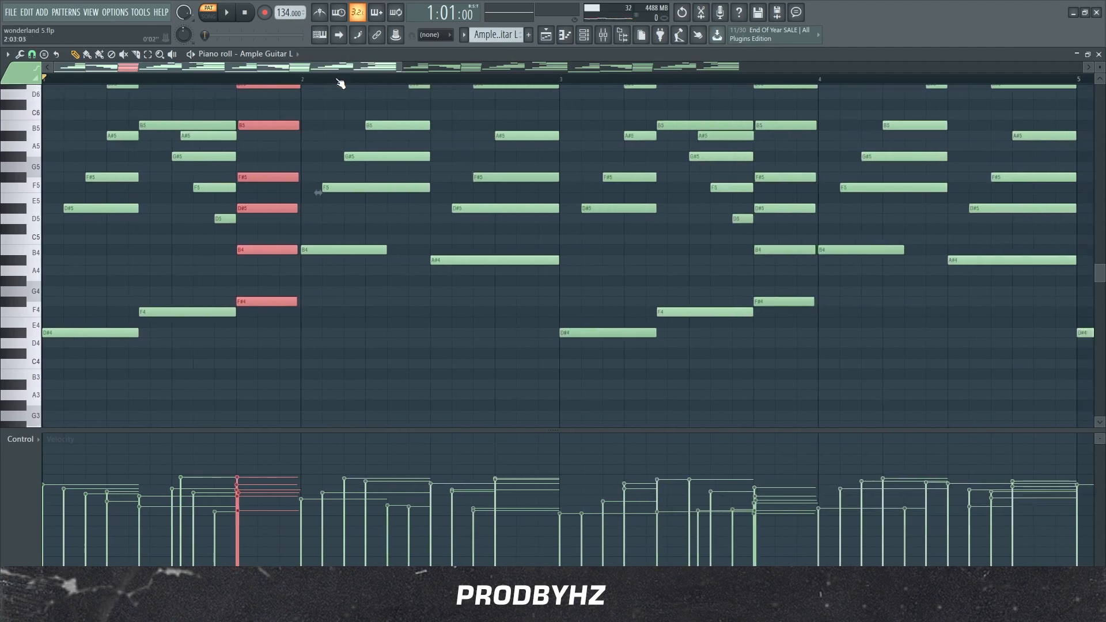
scroll(326, 148, "up", 3)
scroll(151, 89, "up", 5)
scroll(239, 109, "down", 1)
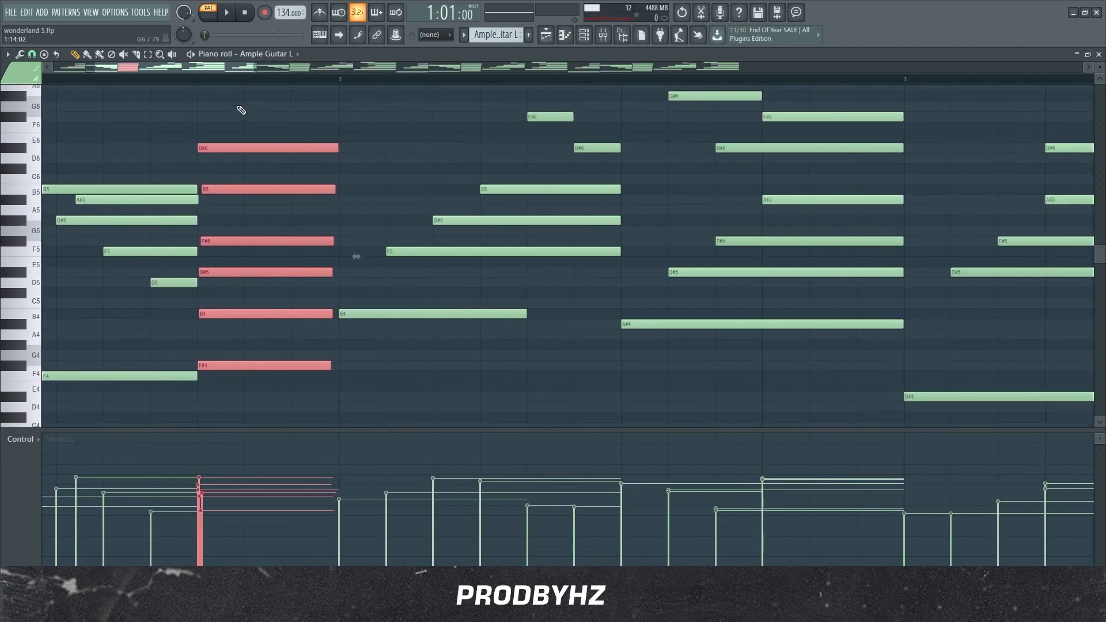
scroll(450, 86, "up", 5)
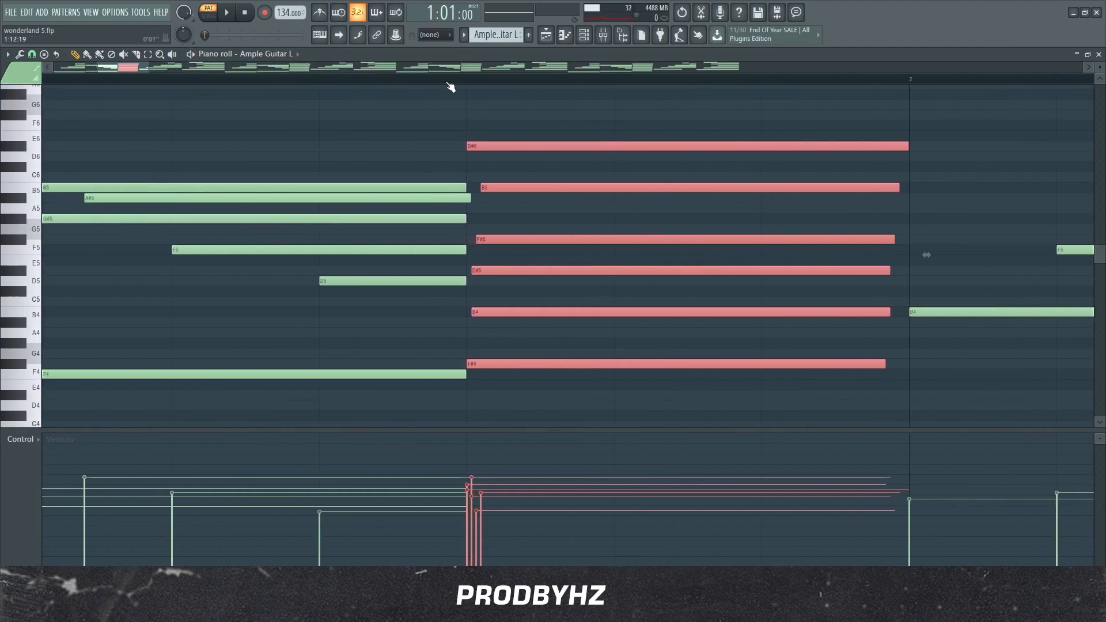
left_click(495, 163)
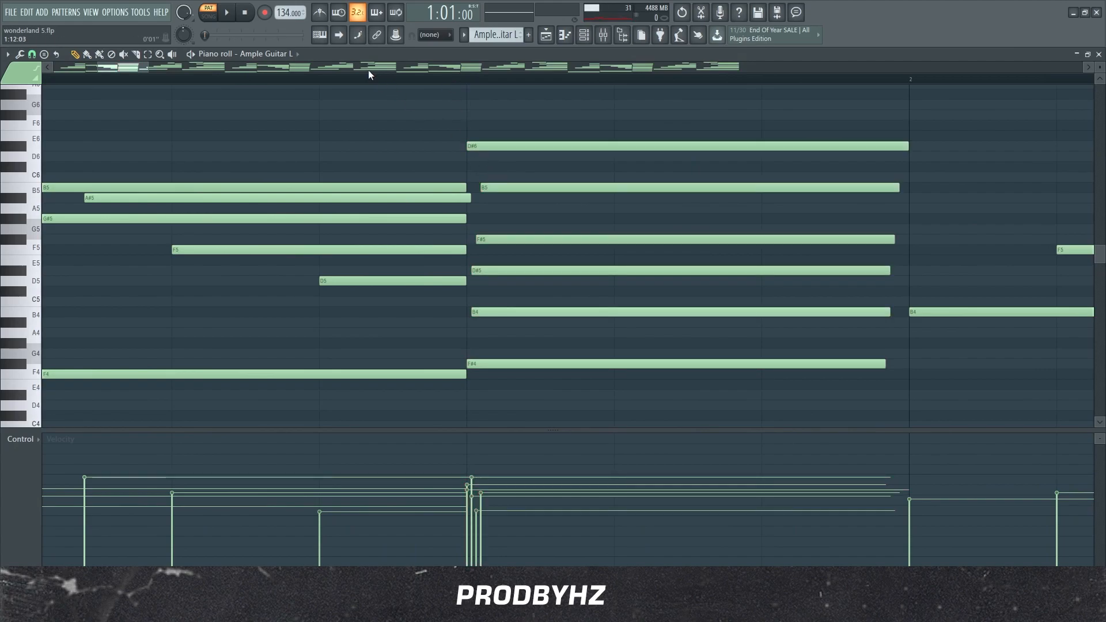
Review the notes of the last chord in bar 2, clear the selection, and show the whole eight-bar pattern
scroll(368, 70, "down", 6)
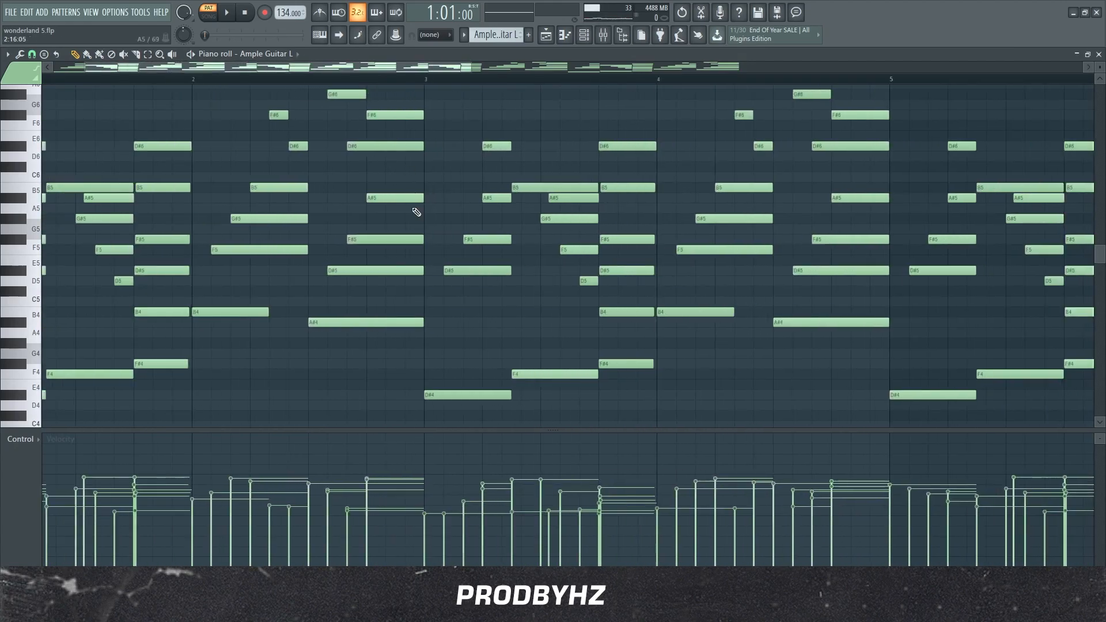
left_click_drag(403, 327, 330, 148)
left_click(379, 117, "ctrl")
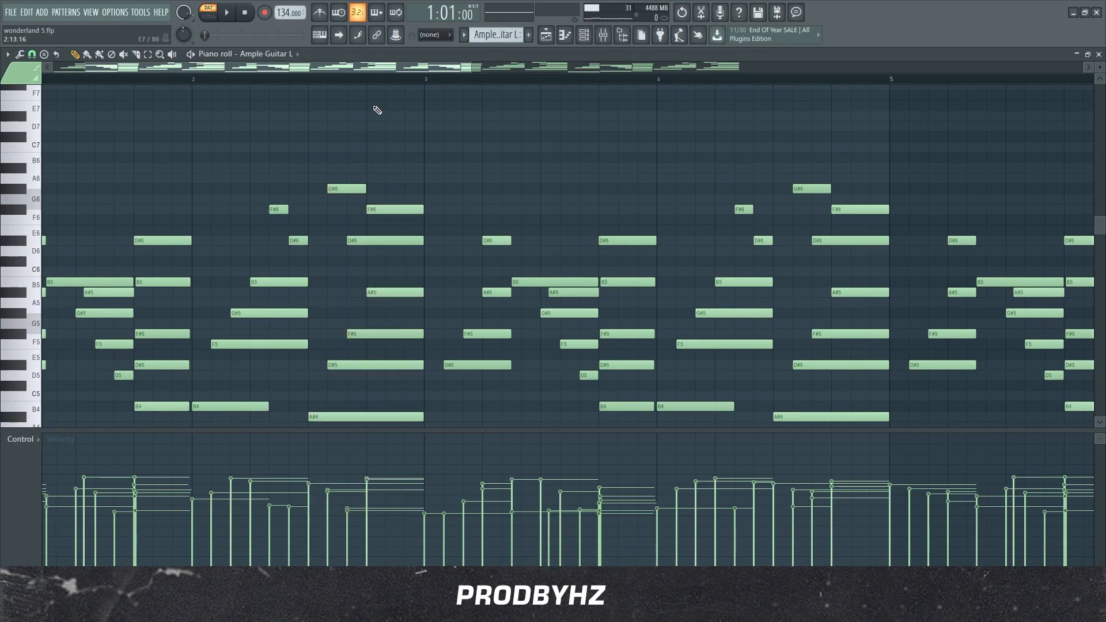
scroll(371, 78, "down", 3)
scroll(373, 82, "down", 2)
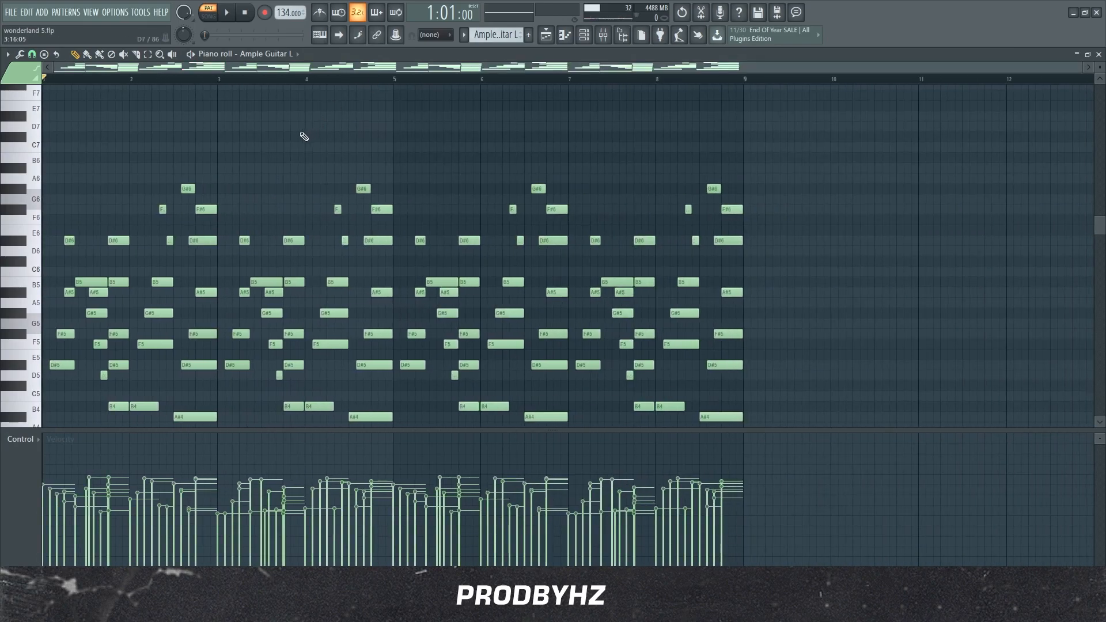
Select all guitar notes, inspect the randomizer's level settings, and close it without applying them
key("ctrl+a")
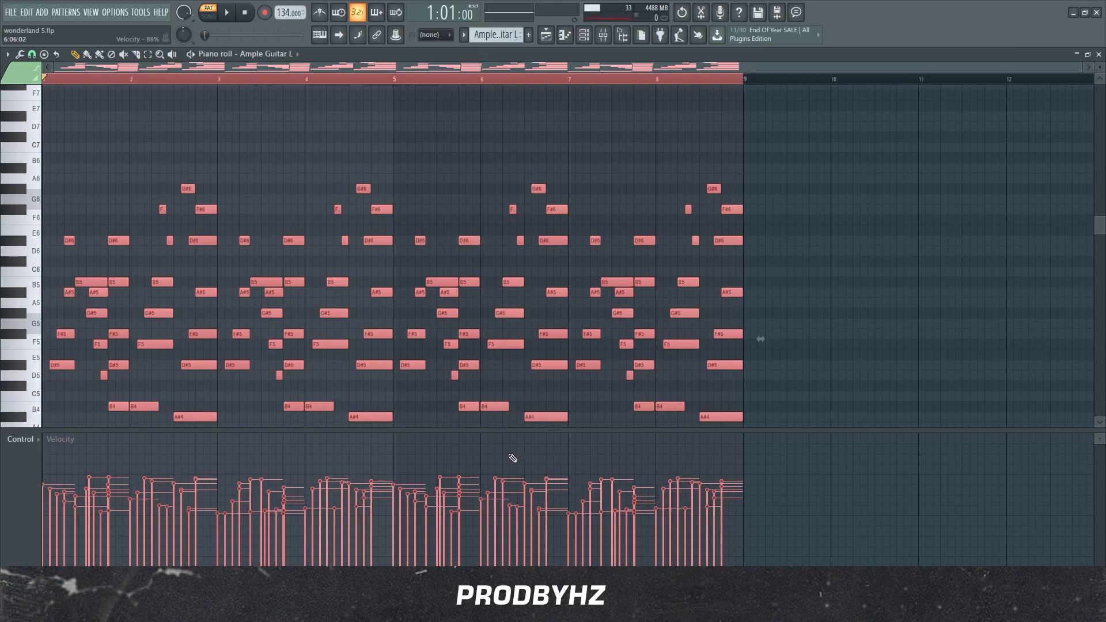
key("alt+r")
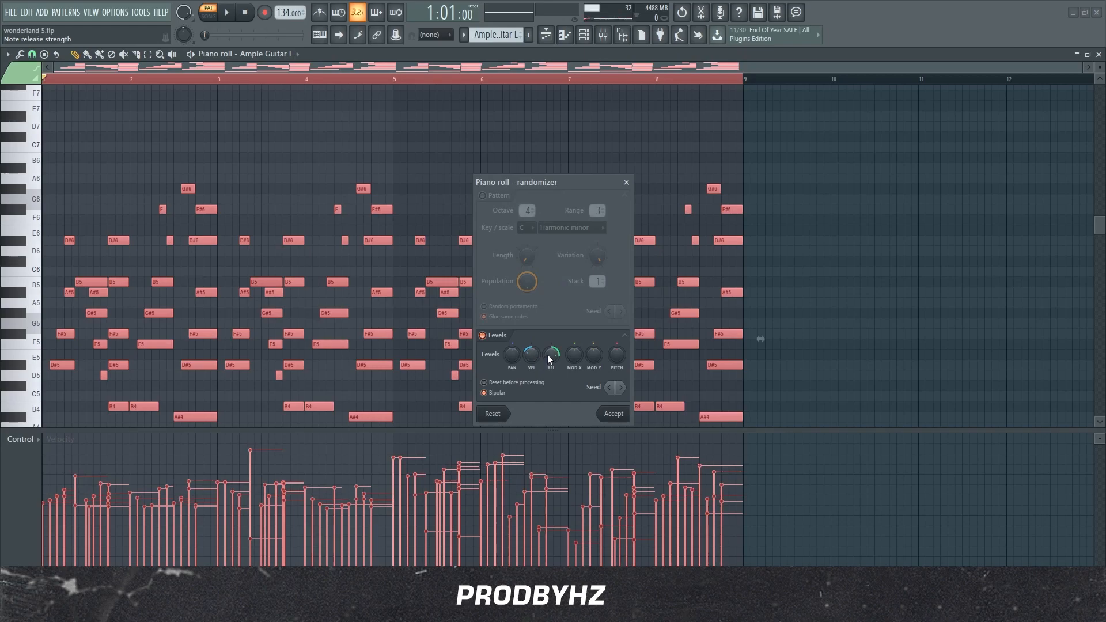
left_click(627, 182)
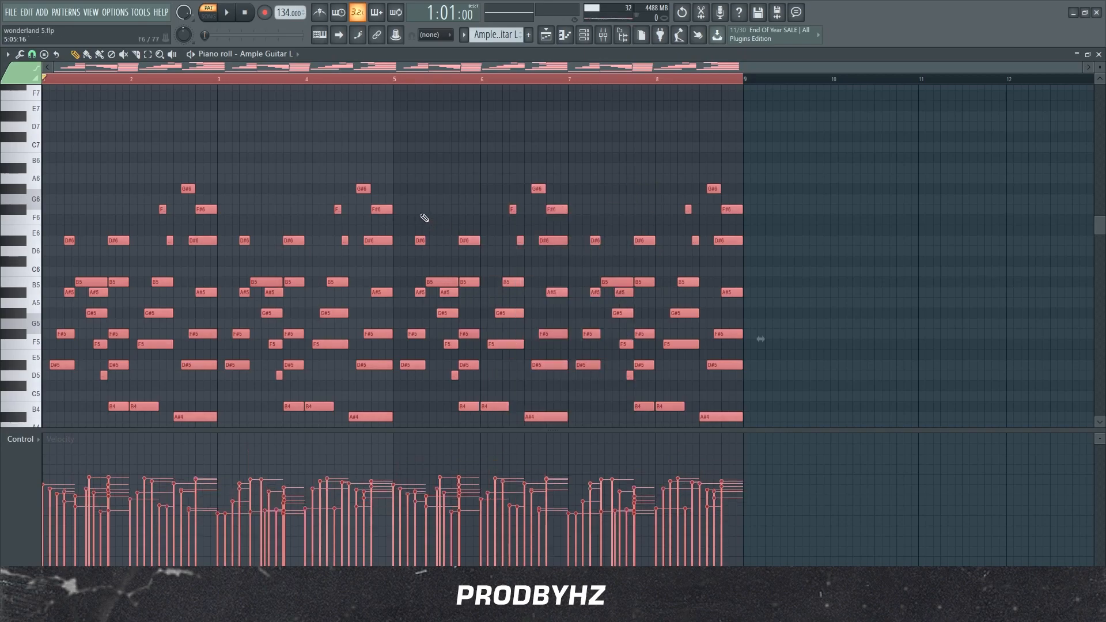
Inspect the guitar's effects on mixer Insert 1: Fruity Parametric EQ 2, Fruity Reeverb 2, RC-20 Retro Color and EchoBoy
left_click(603, 35)
left_click(88, 70)
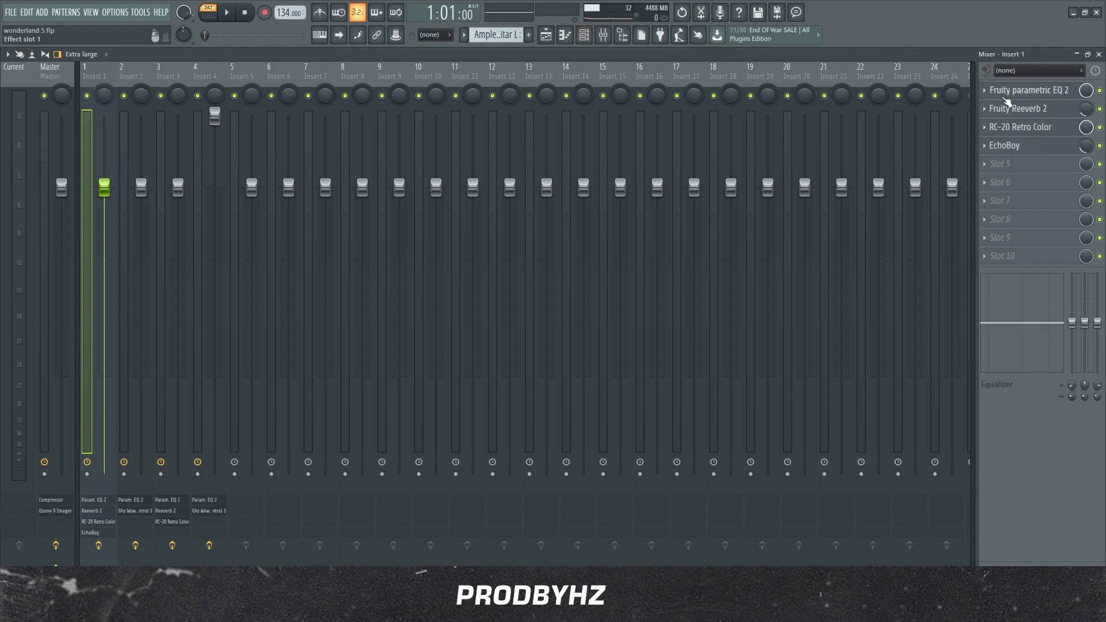
left_click(1006, 94)
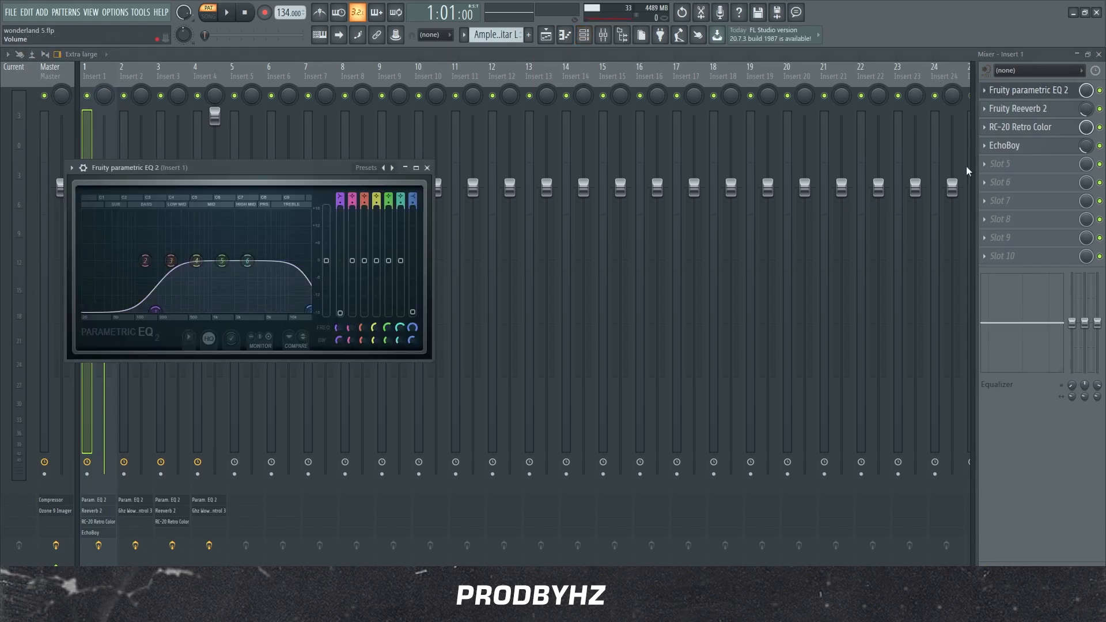
left_click(1036, 110)
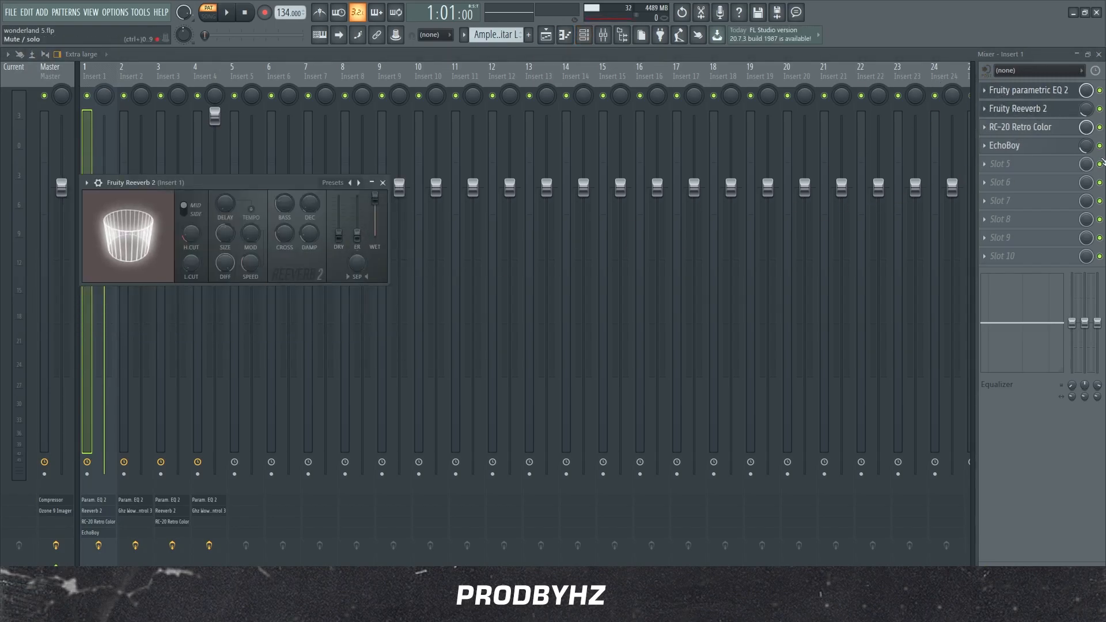
left_click(1031, 127)
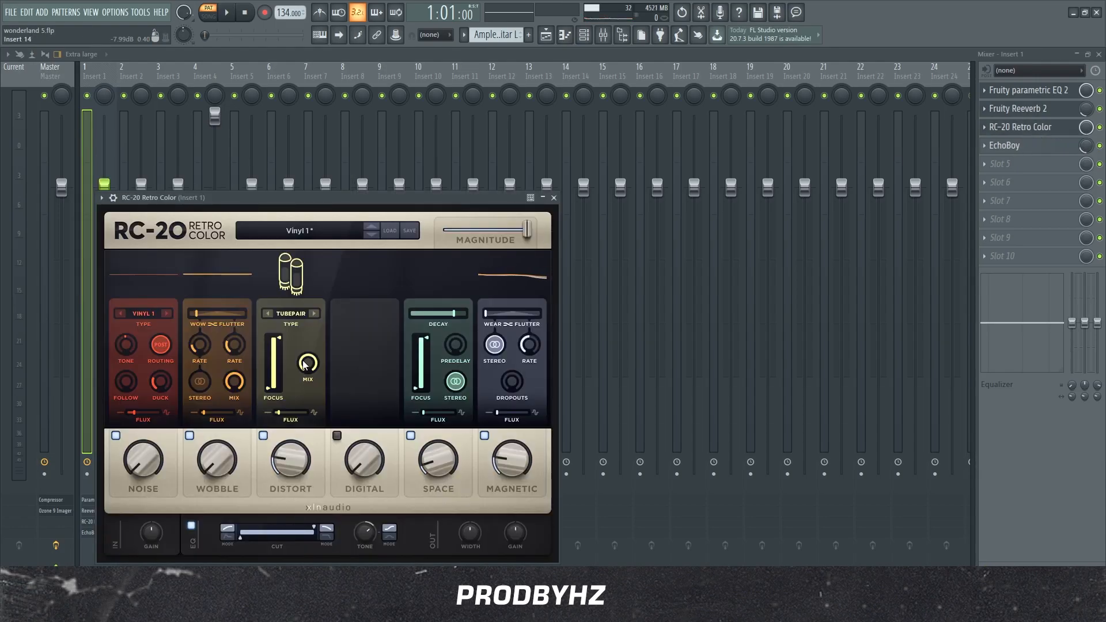
left_click(1008, 145)
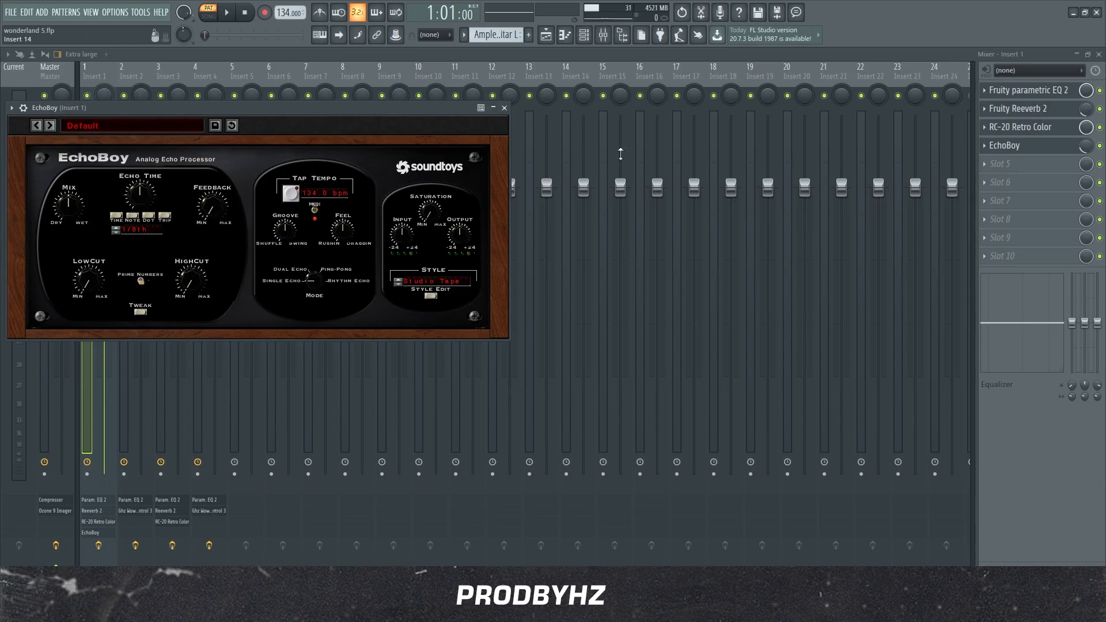
left_click(504, 108)
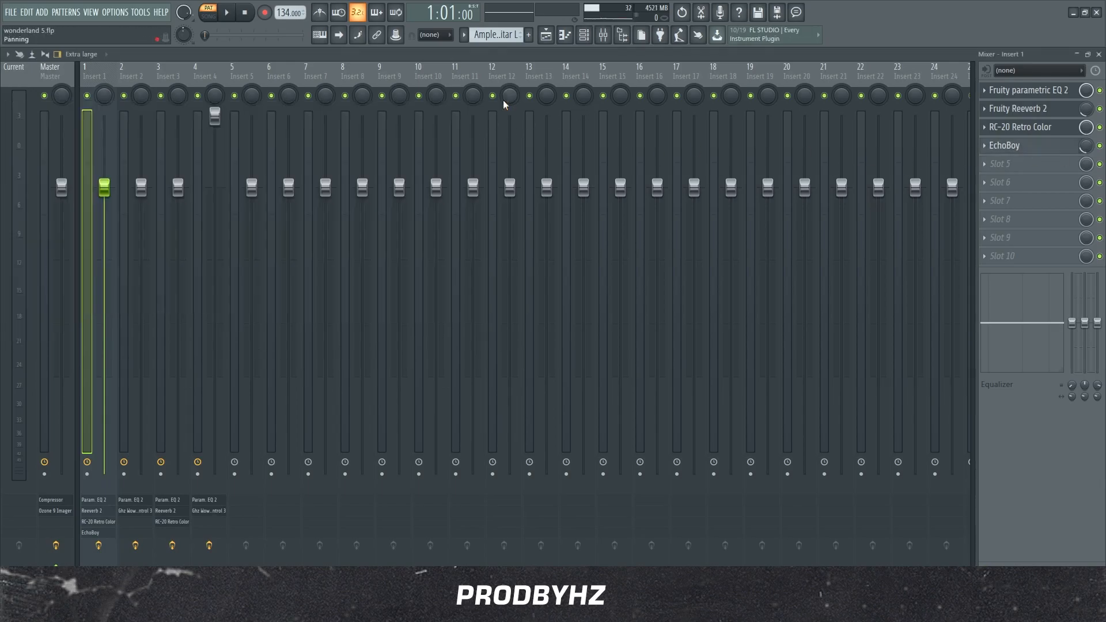
Switch to the Detuned Jazz Piano pattern, open the Kontakt channel's notes, and play the melody back
left_click(565, 35)
scroll(478, 40, "down", 1)
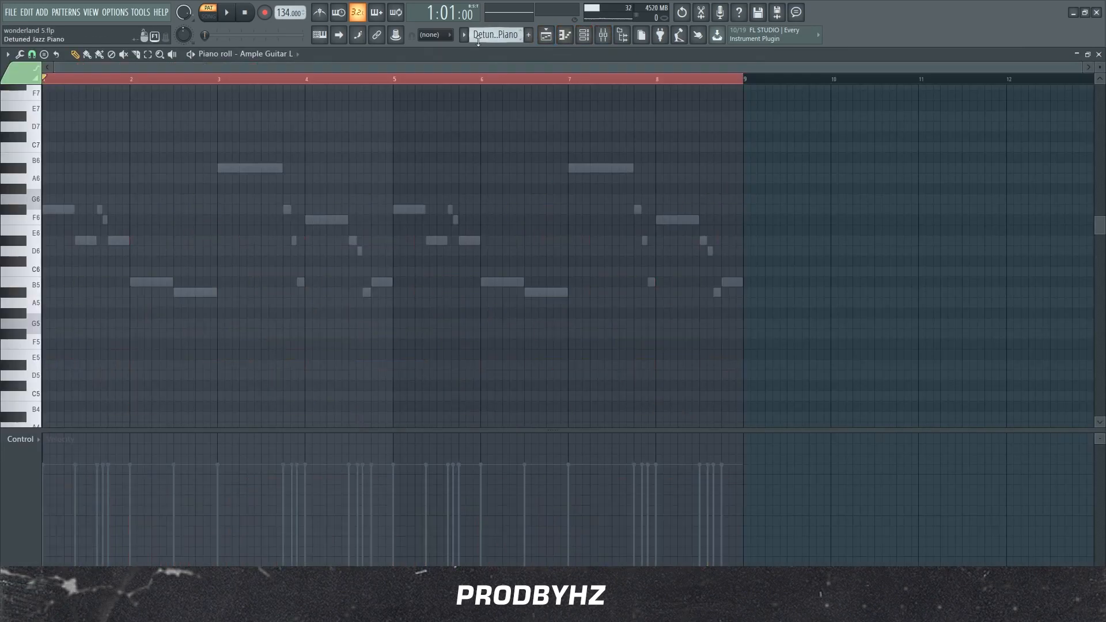
left_click(584, 35)
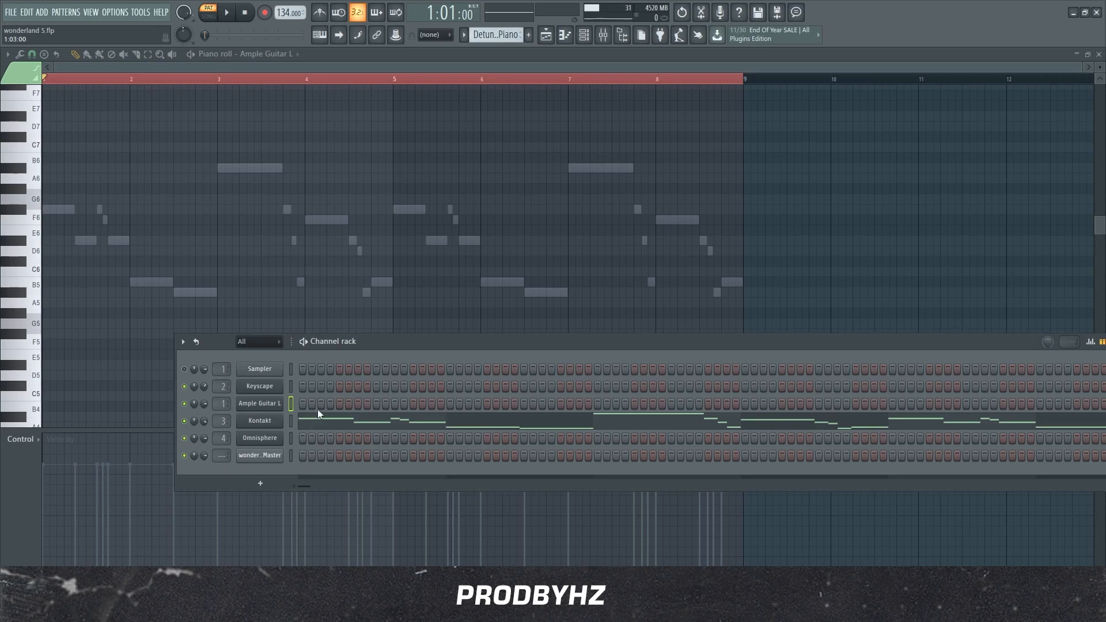
left_click(324, 429)
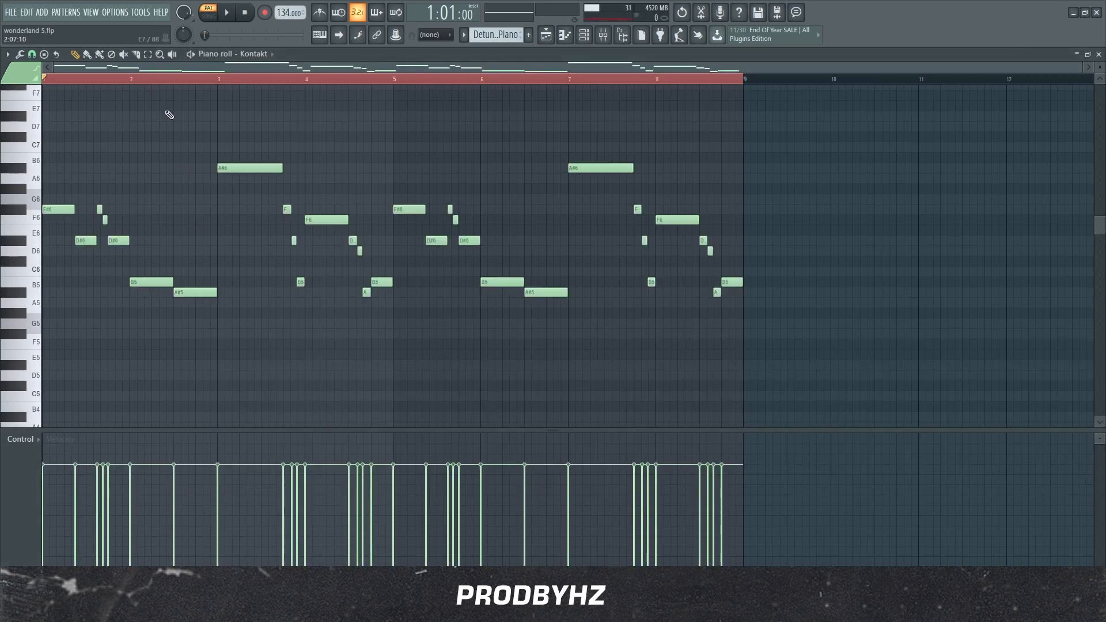
key("space")
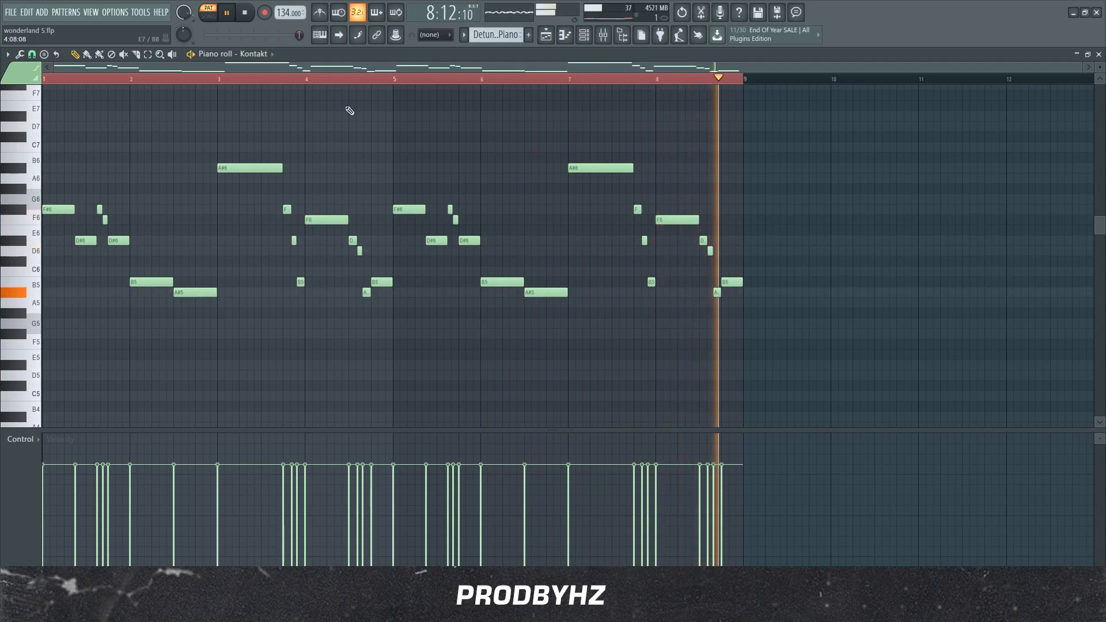
key("space")
Inspect the Italian Ocarina instrument loaded in the Kontakt channel and close its window
left_click(583, 36)
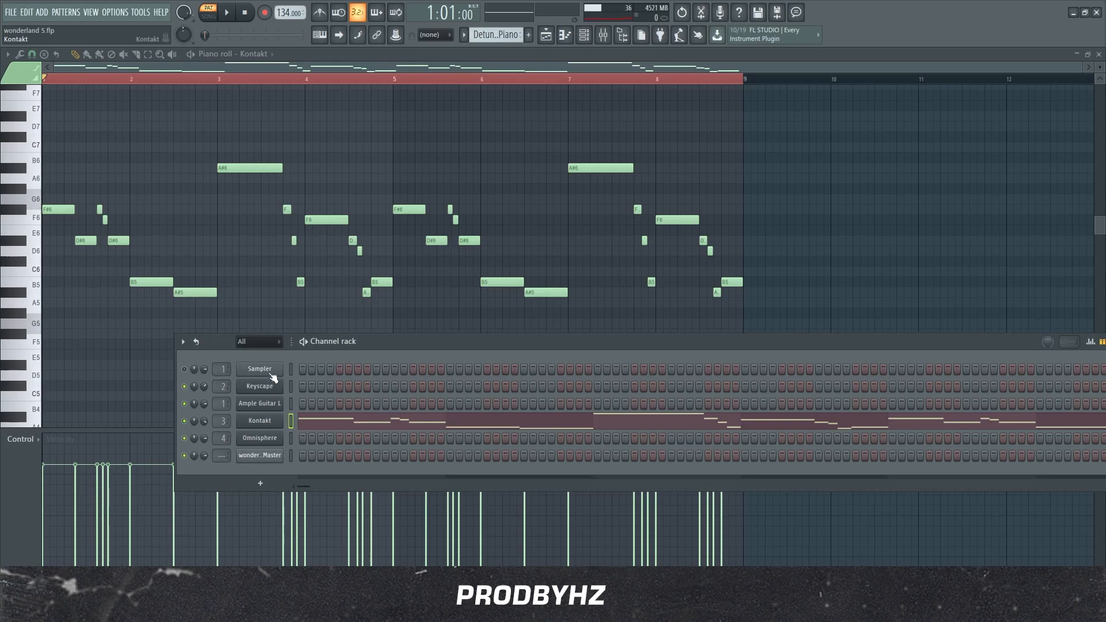
left_click(260, 420)
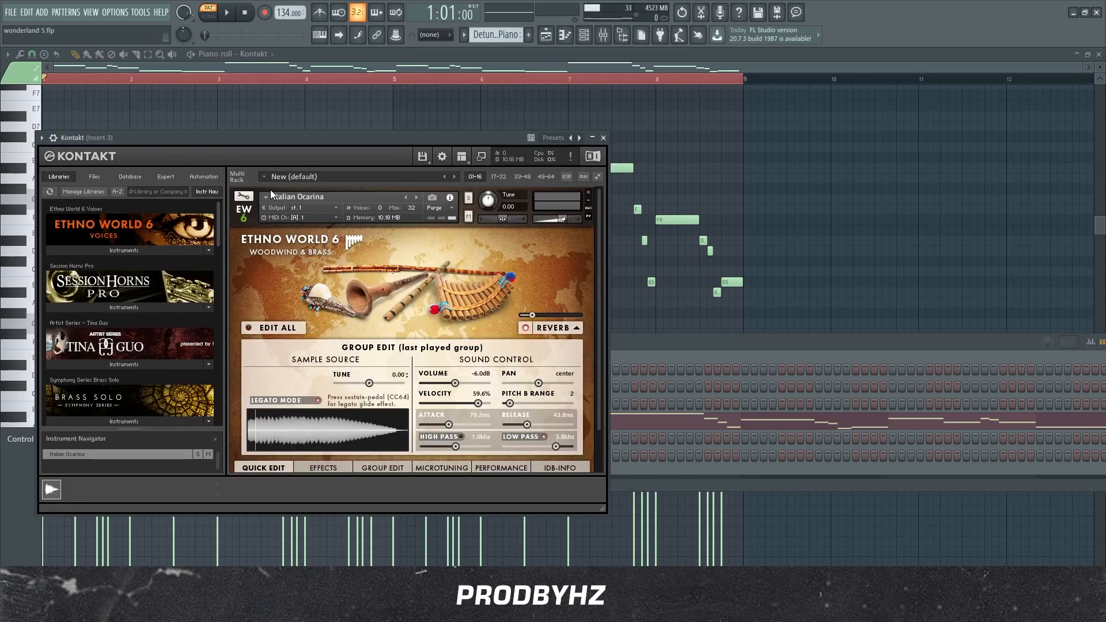
left_click(603, 138)
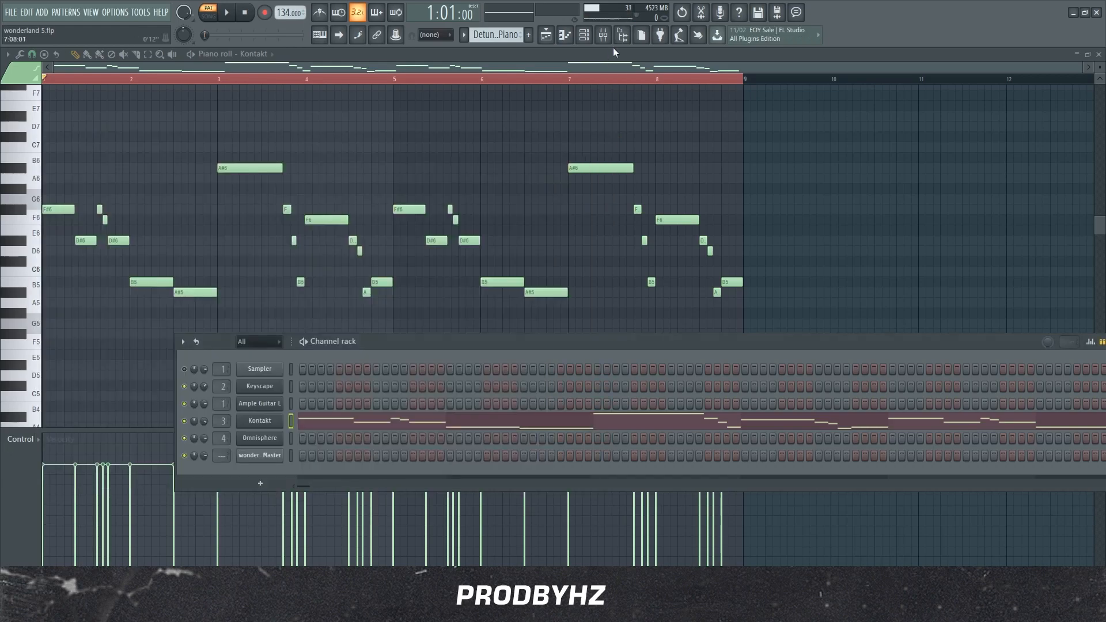
Inspect the Kontakt melody's effects on mixer Insert 3: Fruity Parametric EQ 2, Fruity Reeverb 2 and RC-20 Retro Color
left_click(603, 34)
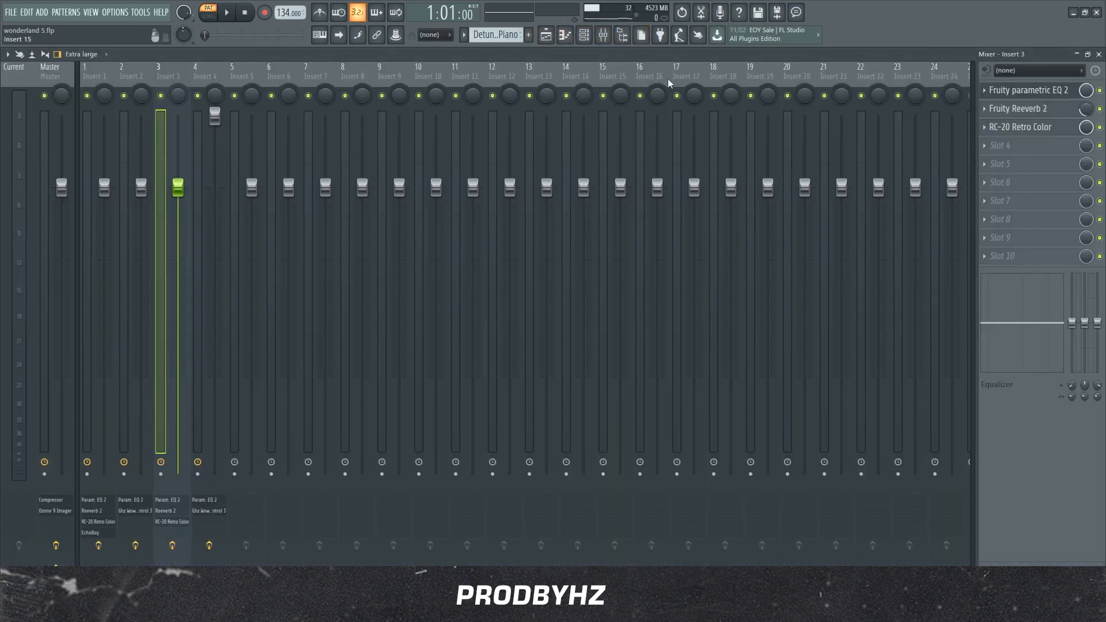
left_click(1062, 92)
left_click(1021, 118)
left_click(1021, 118)
left_click(1021, 126)
left_click(1017, 125)
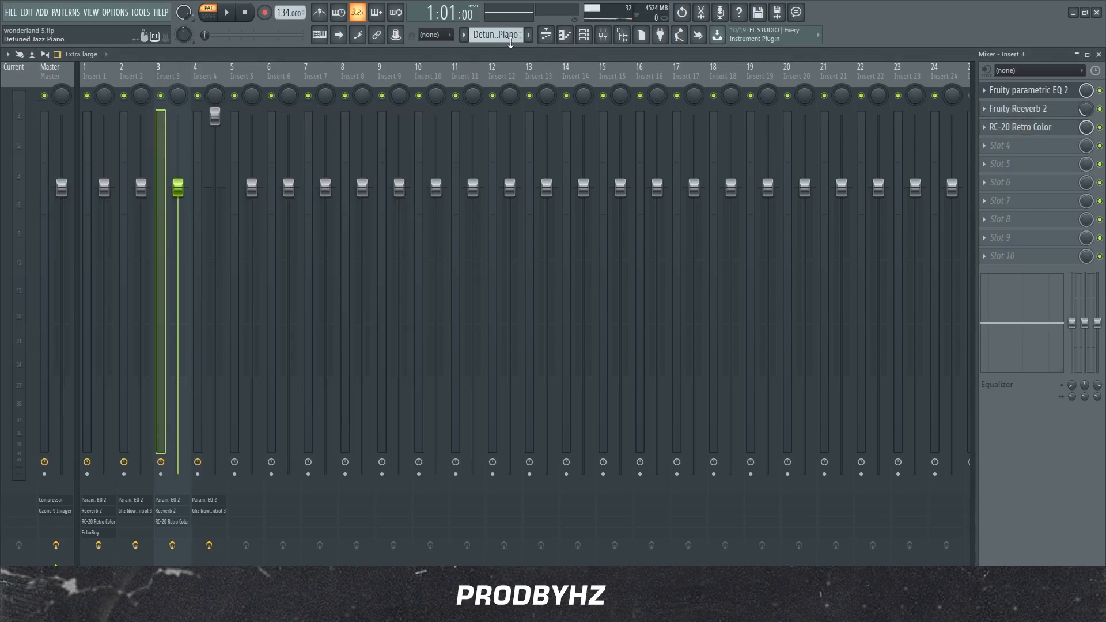
Switch to the Omnisphere pattern, show its chord notes in the piano roll, and play them back
left_click(590, 38)
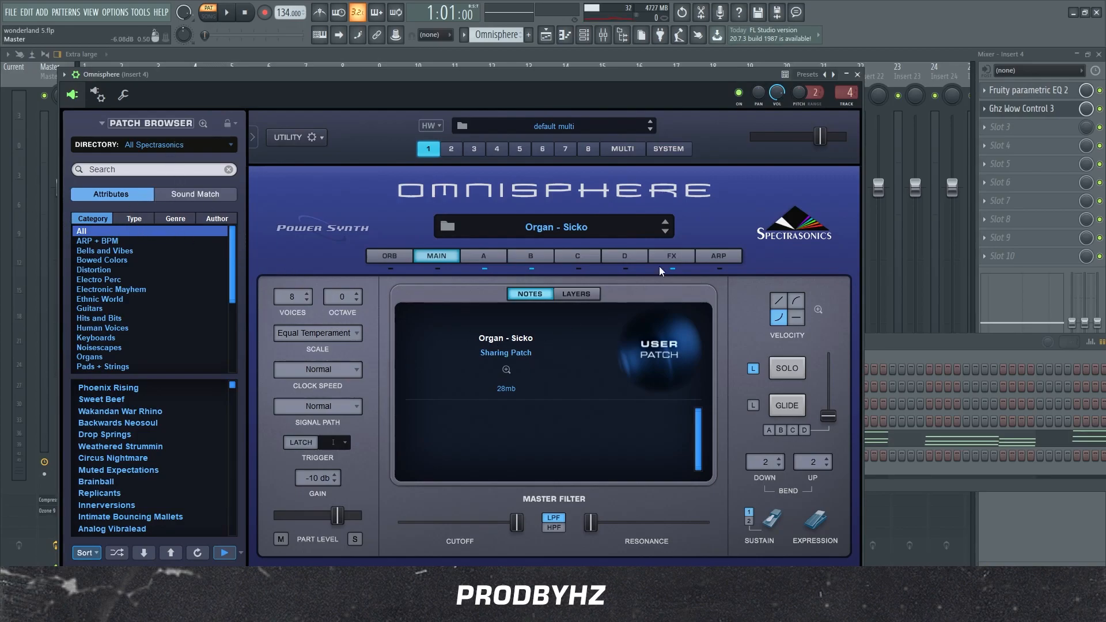
left_click(857, 74)
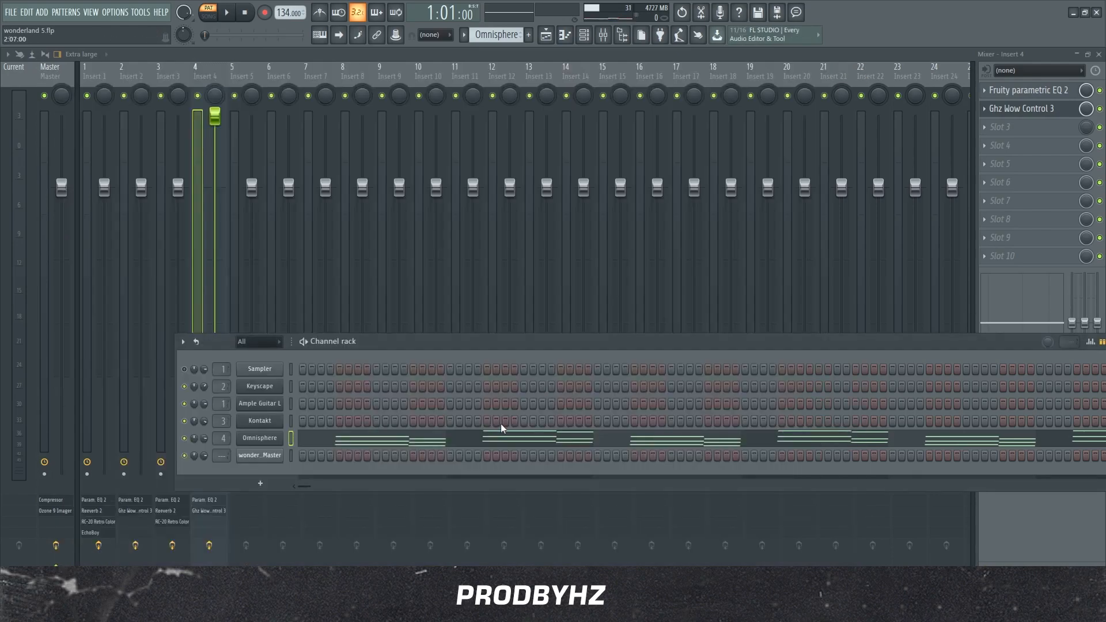
left_click(446, 433)
key("space")
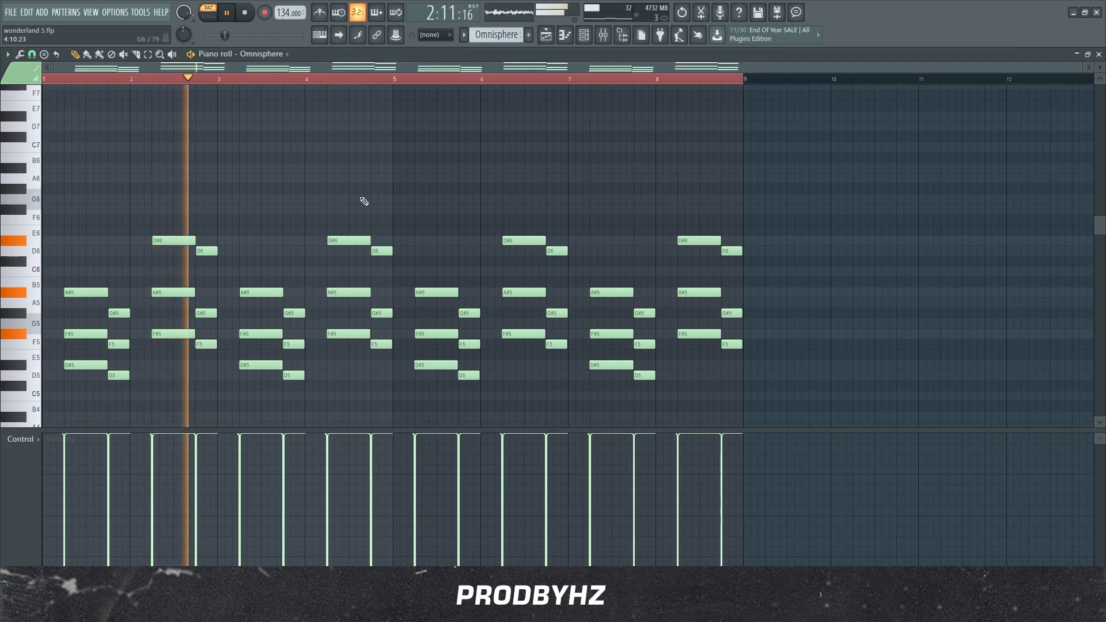
key("space")
Inspect the Omnisphere patch Organ - Sicko, going through layers A to D and its common effects rack
key("F6")
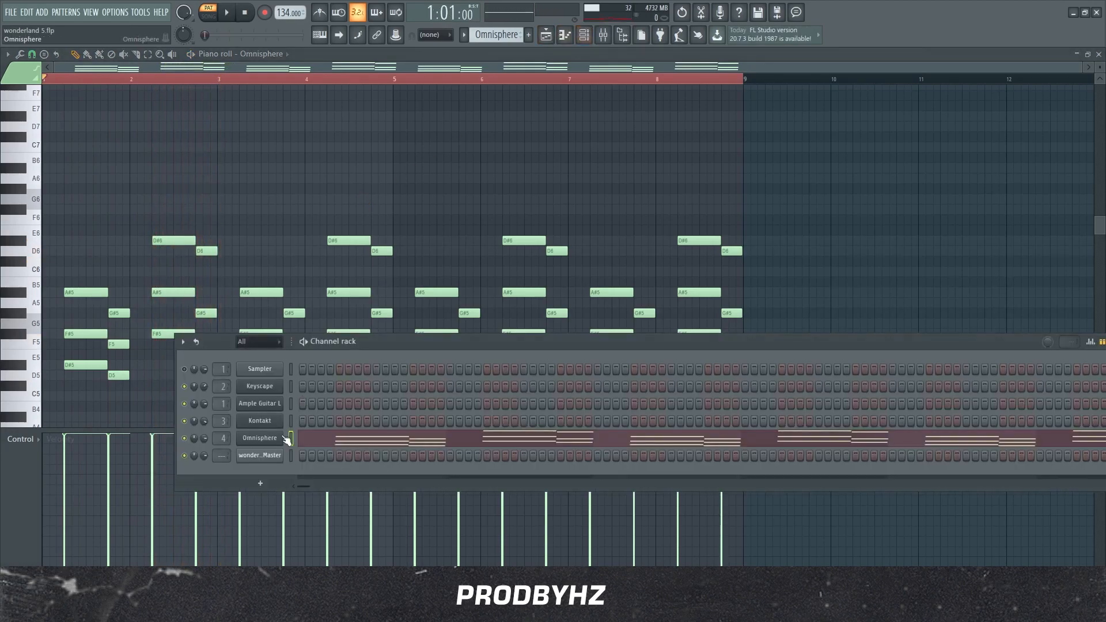
left_click(255, 441)
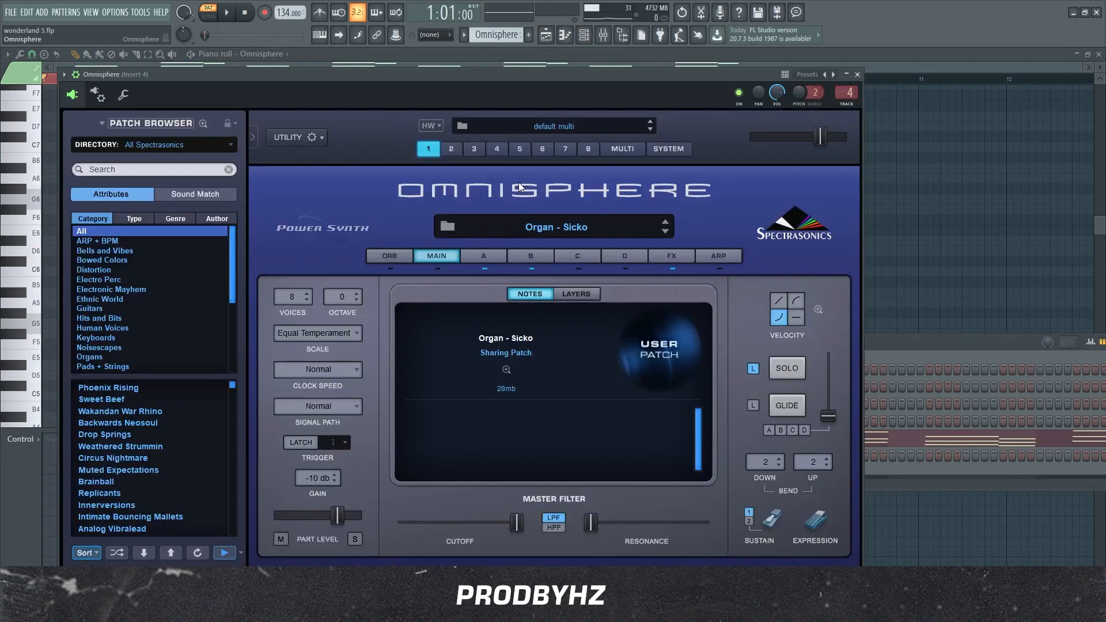
left_click(498, 256)
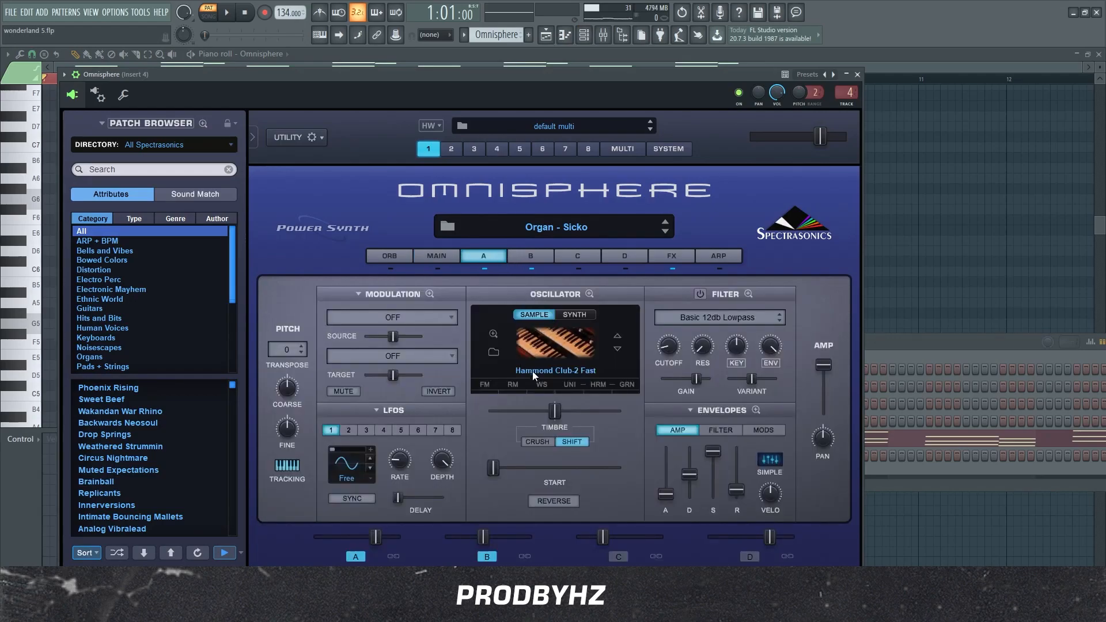
left_click(538, 258)
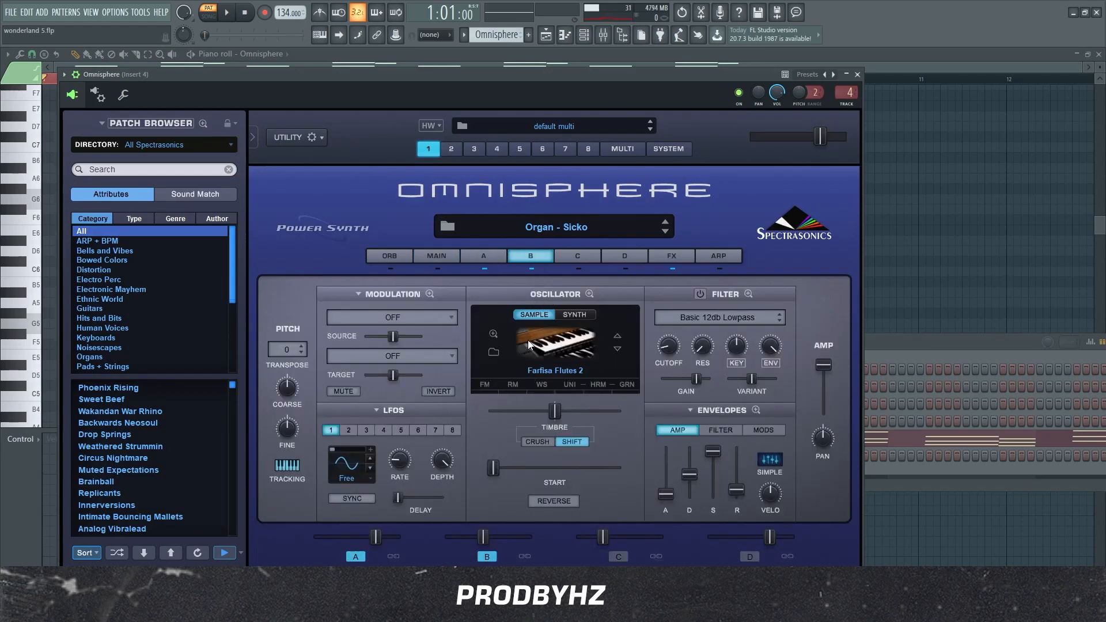
left_click(574, 251)
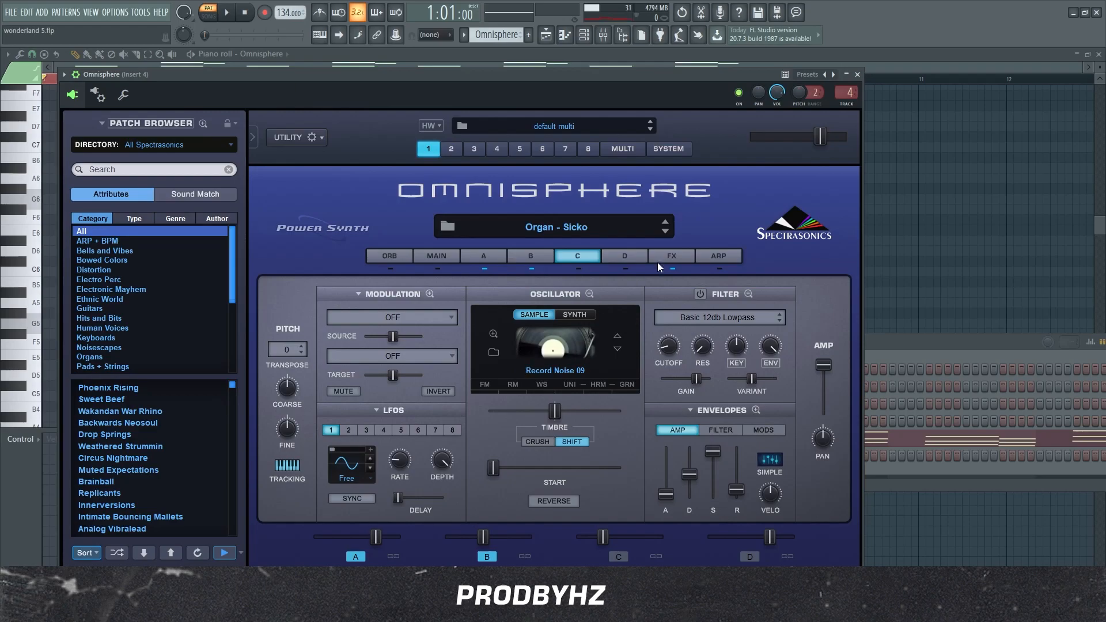
left_click(630, 258)
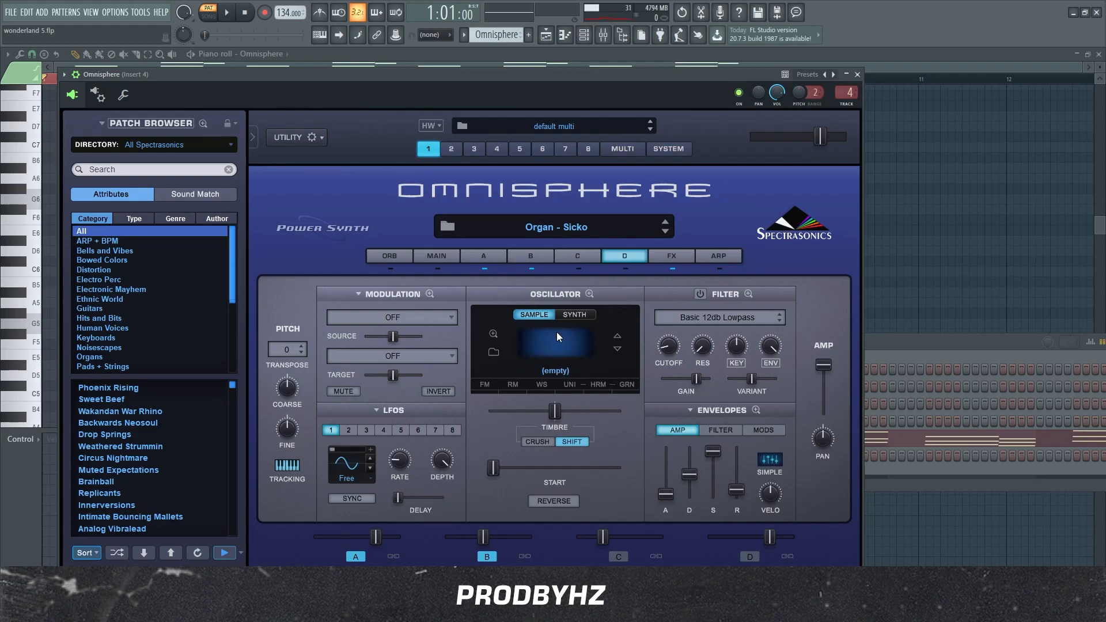
left_click(675, 257)
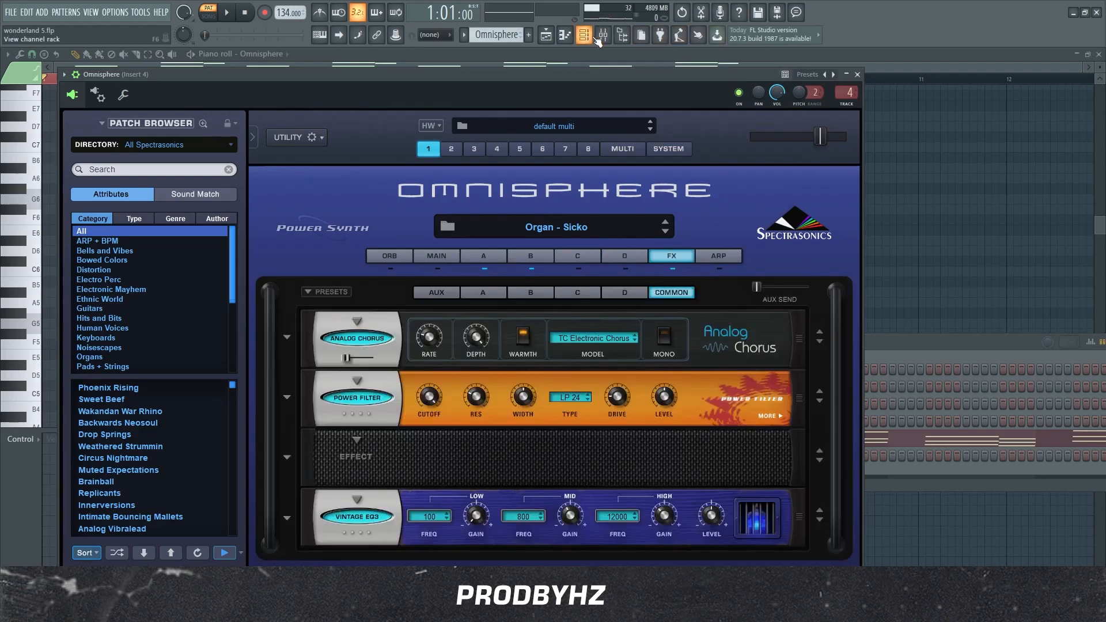
Inspect the organ's effects on mixer Insert 4, Fruity Parametric EQ 2 and Ghz Wow Control 3
left_click(583, 35)
left_click(602, 35)
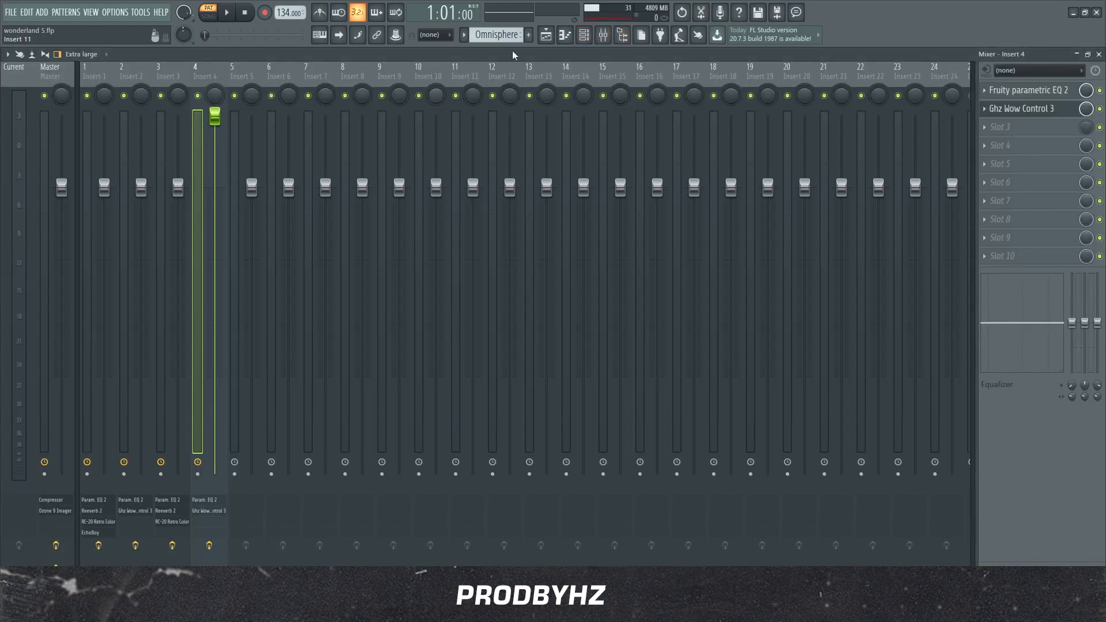
key("space")
key("space")
left_click(1011, 93)
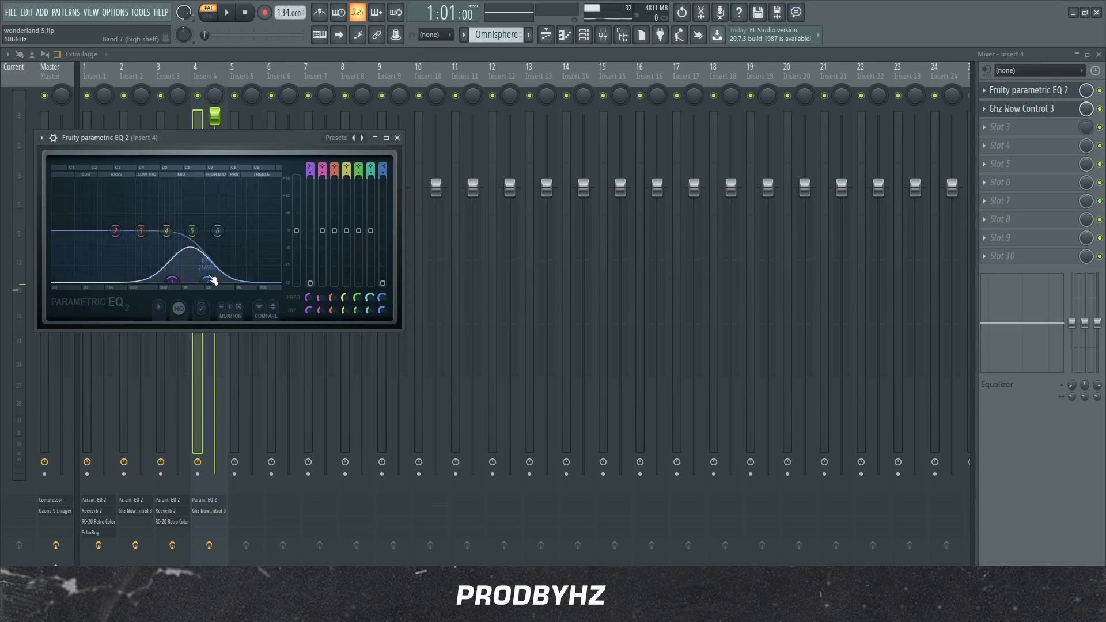
left_click(1032, 110)
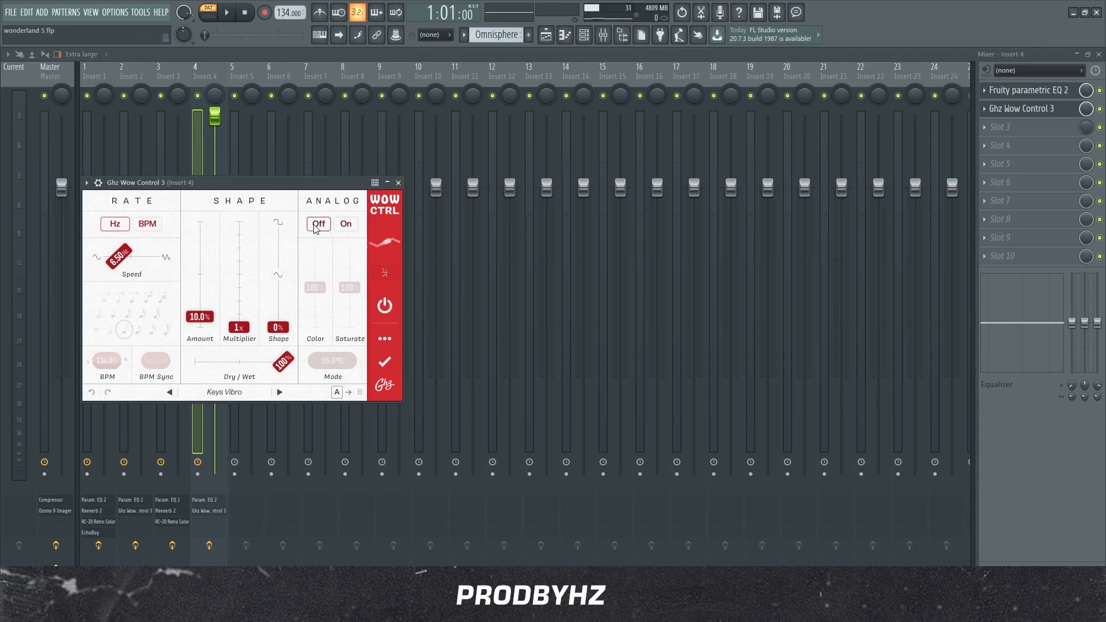
left_click(397, 183)
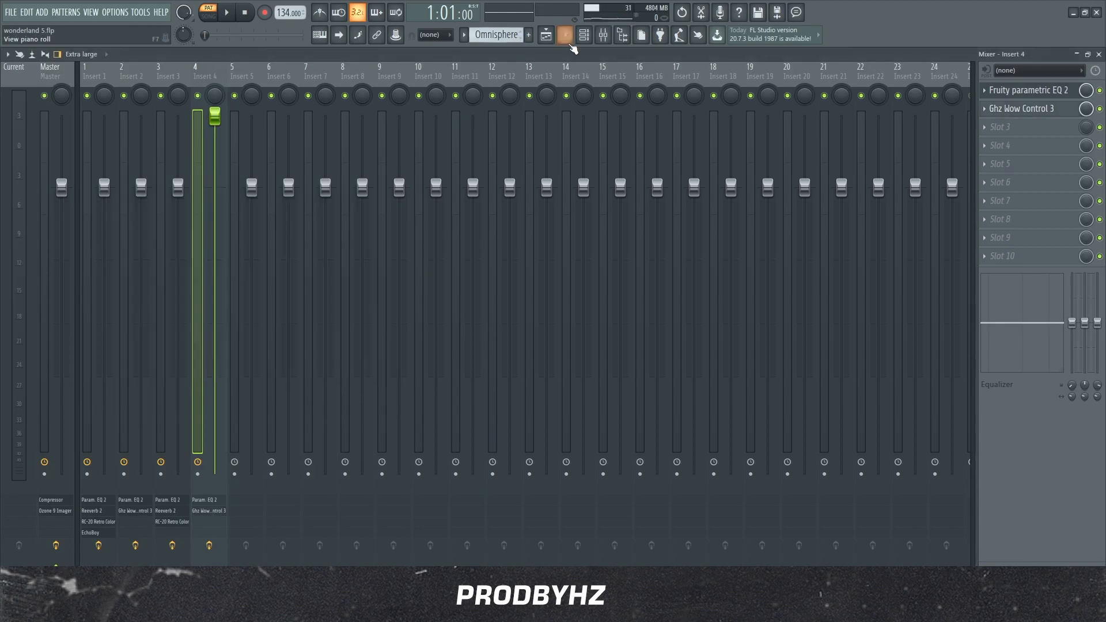
Open the playlist in song mode and show the whole arrangement of patterns and the rendered audio clip
left_click(563, 34)
scroll(492, 33, "down", 2)
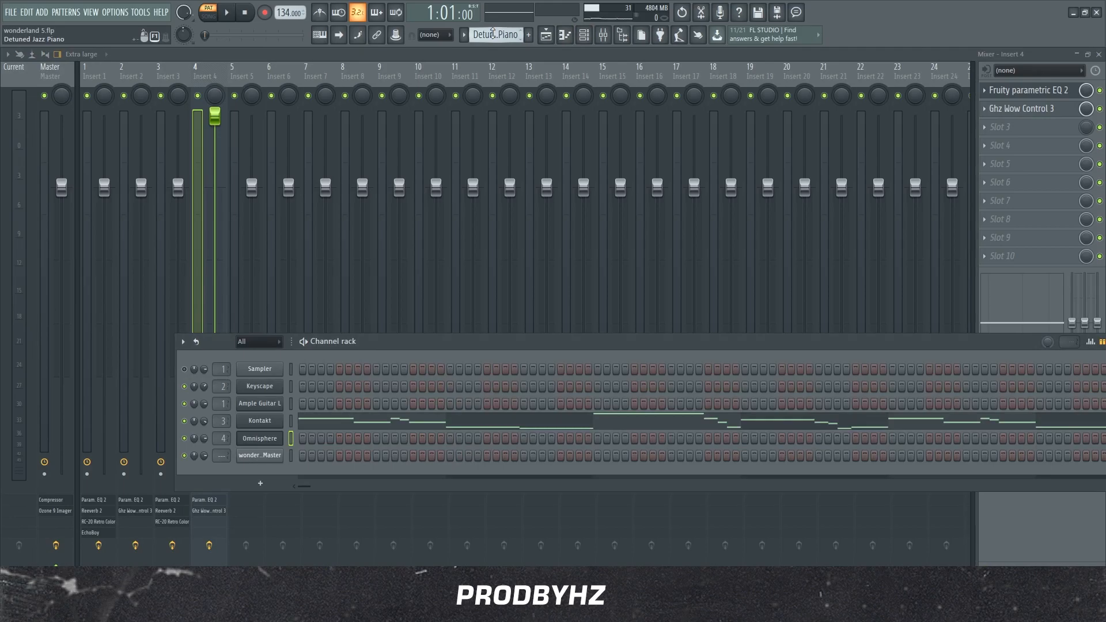
left_click(555, 34)
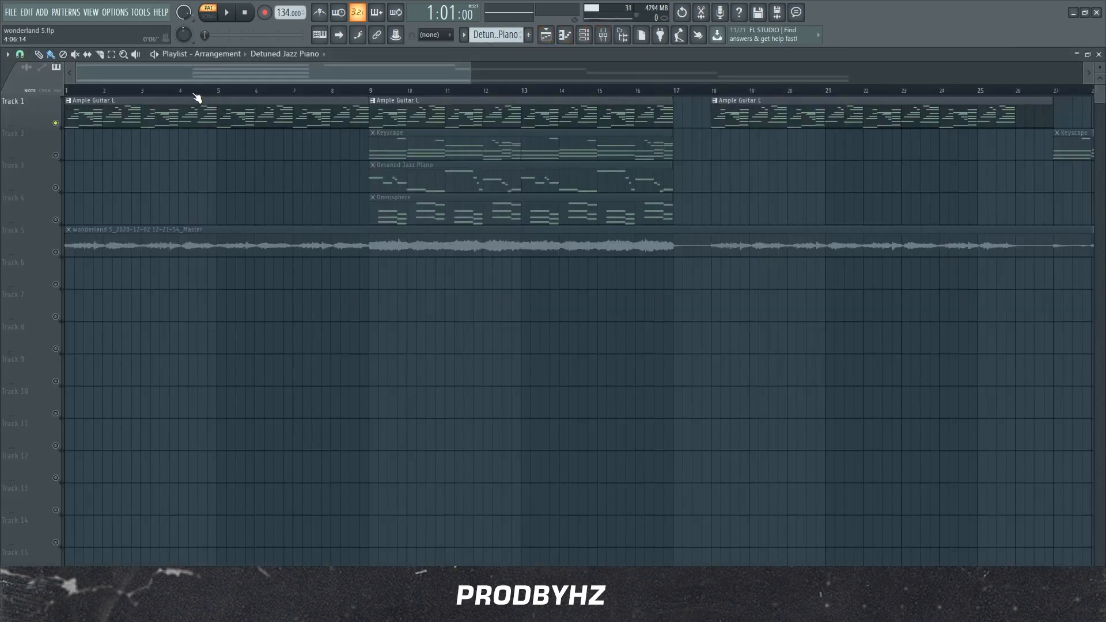
scroll(243, 76, "down", 3)
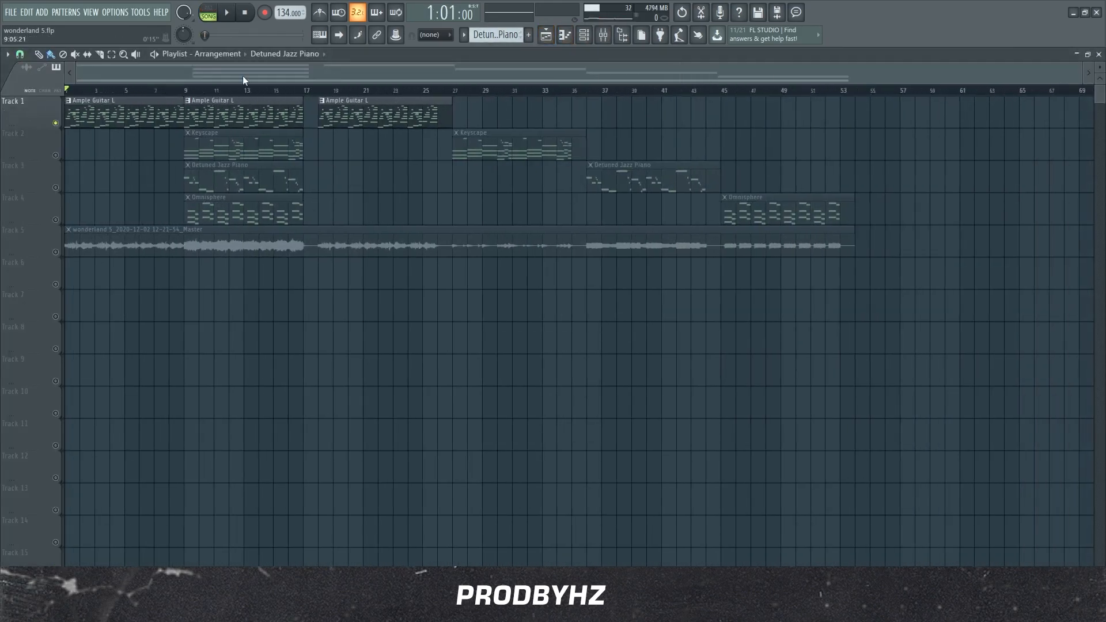
On the mixer's Master track, switch off Fruity Compressor and Ozone 9 Imager and arm the track for disk recording
left_click(603, 35)
left_click(57, 70)
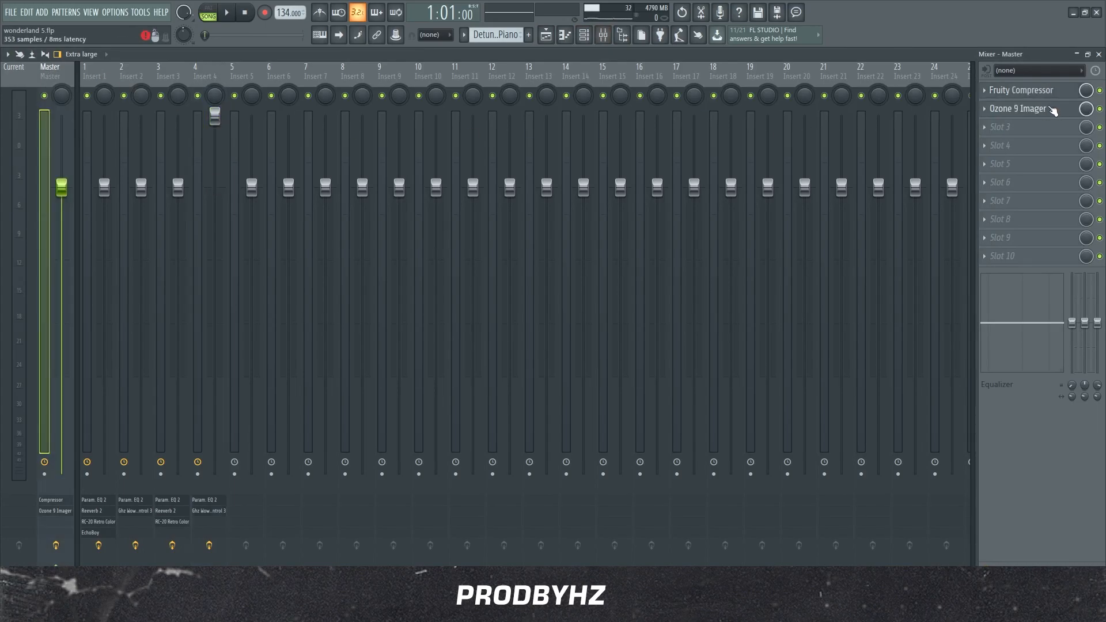
left_click(45, 473)
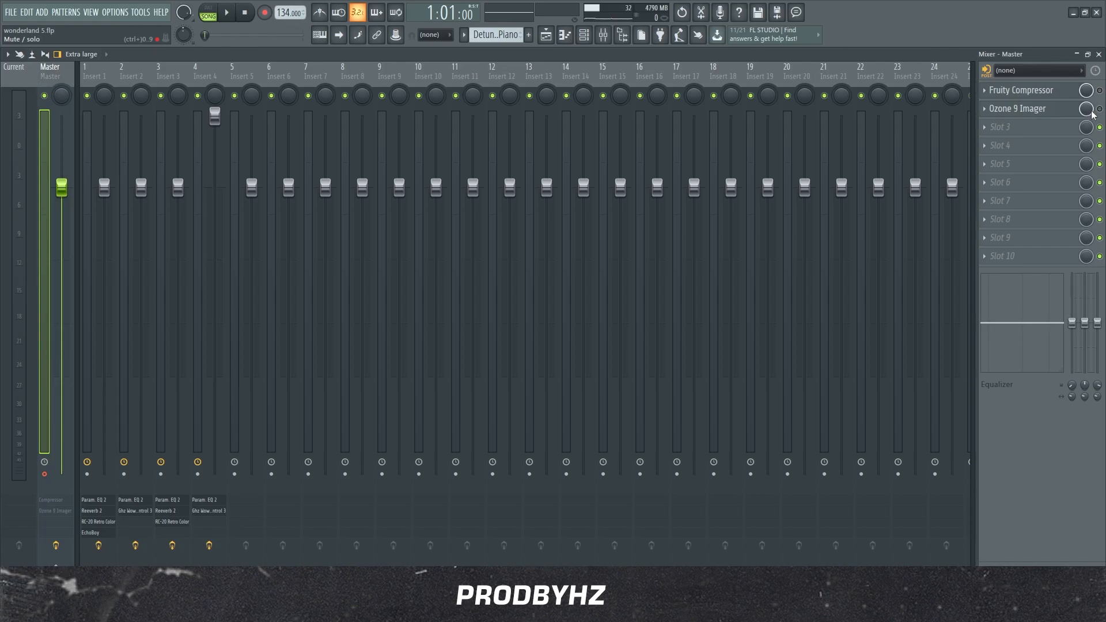
Review the render settings for the armed Master track, cancel without rendering, and return to the playlist
key("alt+r")
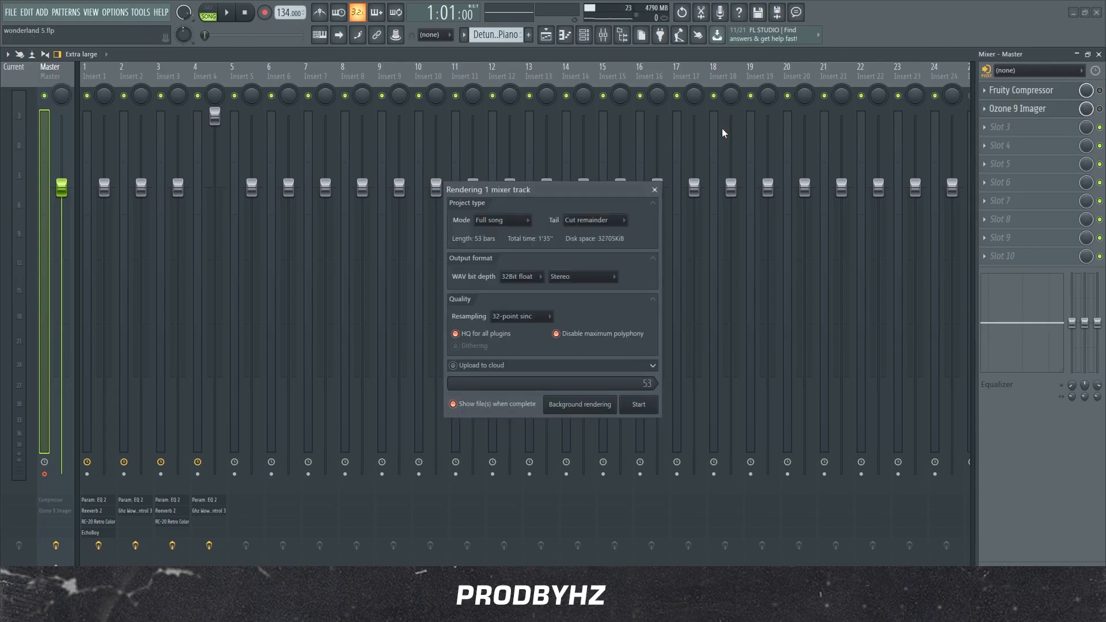
left_click(655, 189)
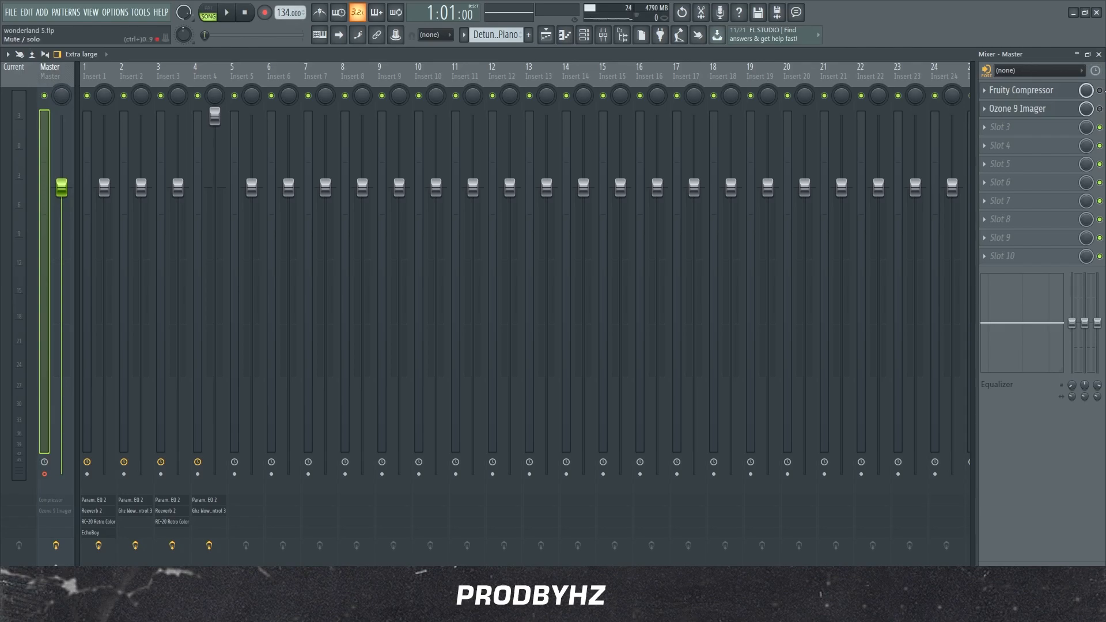
left_click(1098, 55)
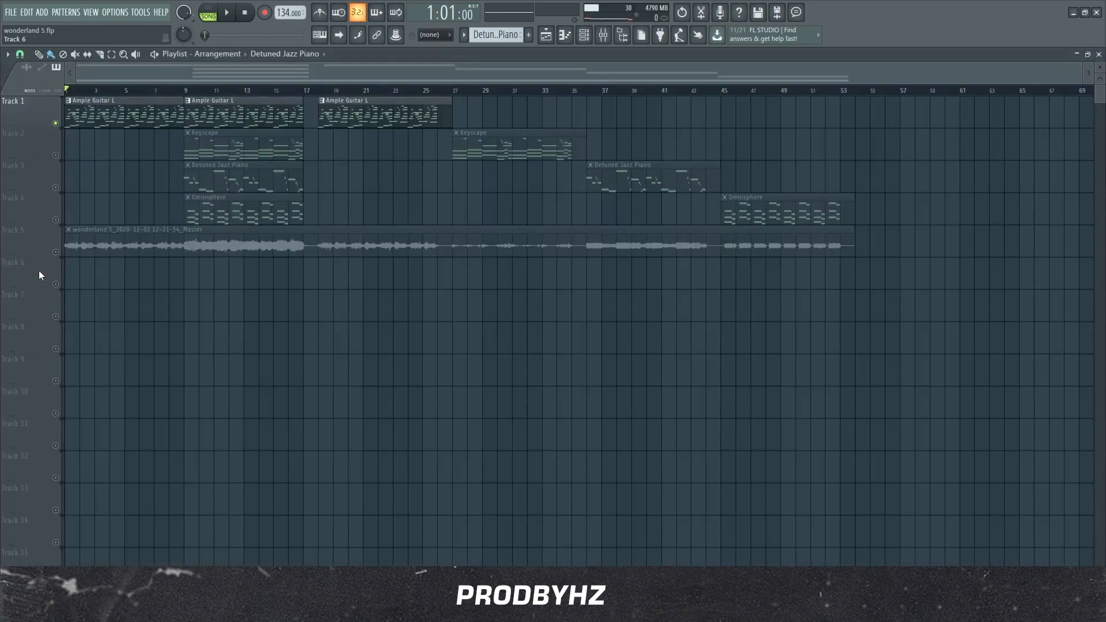
Solo the rendered wonderland 5 master clip's track and inspect the clip's time-stretching pitch setting
left_click(65, 250)
double_click(186, 233)
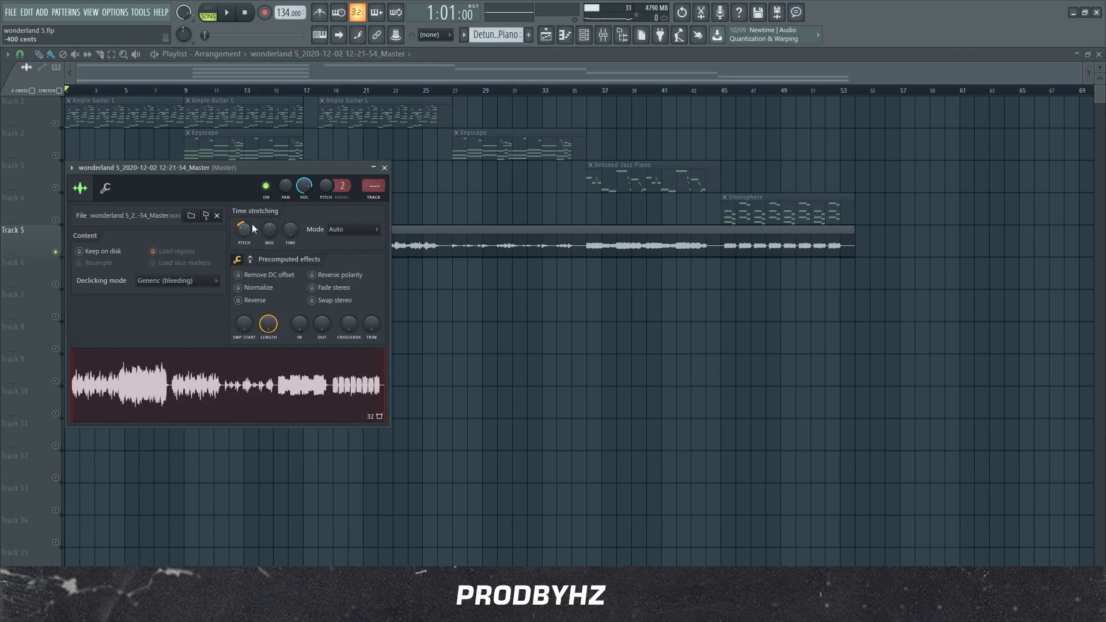
left_click(384, 167)
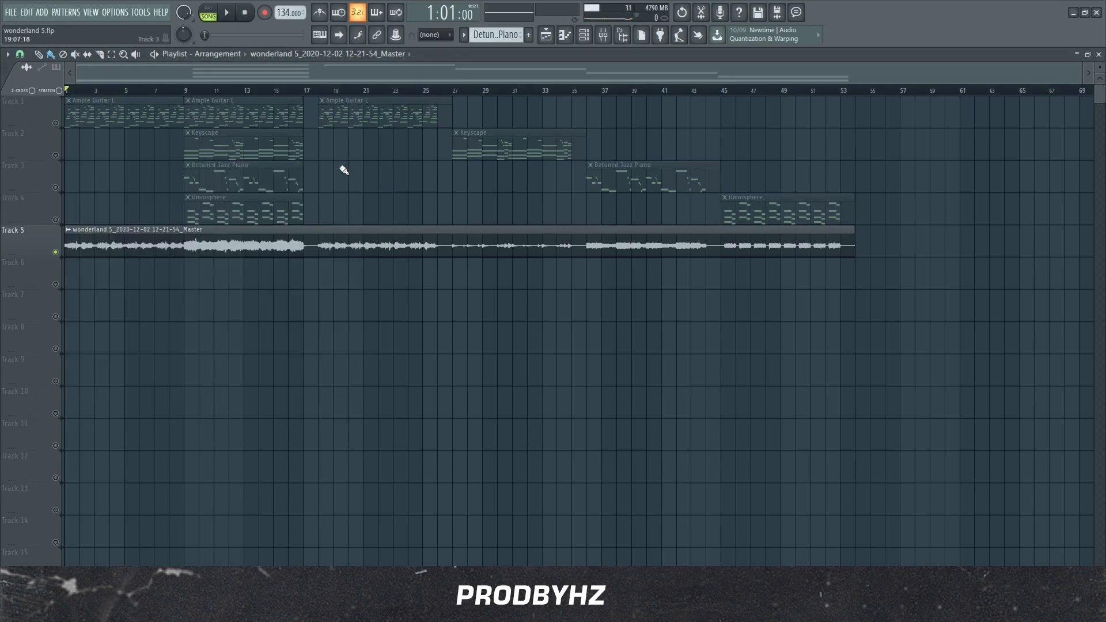
Place the playlist's playback position at bar 17, where the full loop section of the audio clip ends
scroll(308, 87, "up", 5)
left_click(300, 92)
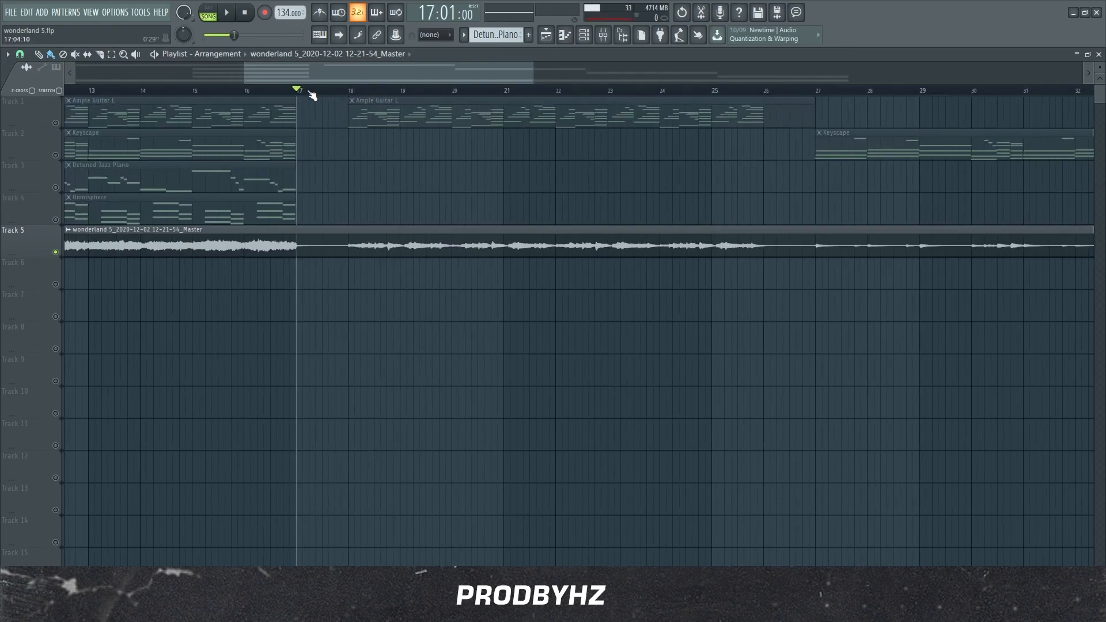
scroll(305, 92, "down", 5)
scroll(311, 95, "up", 8)
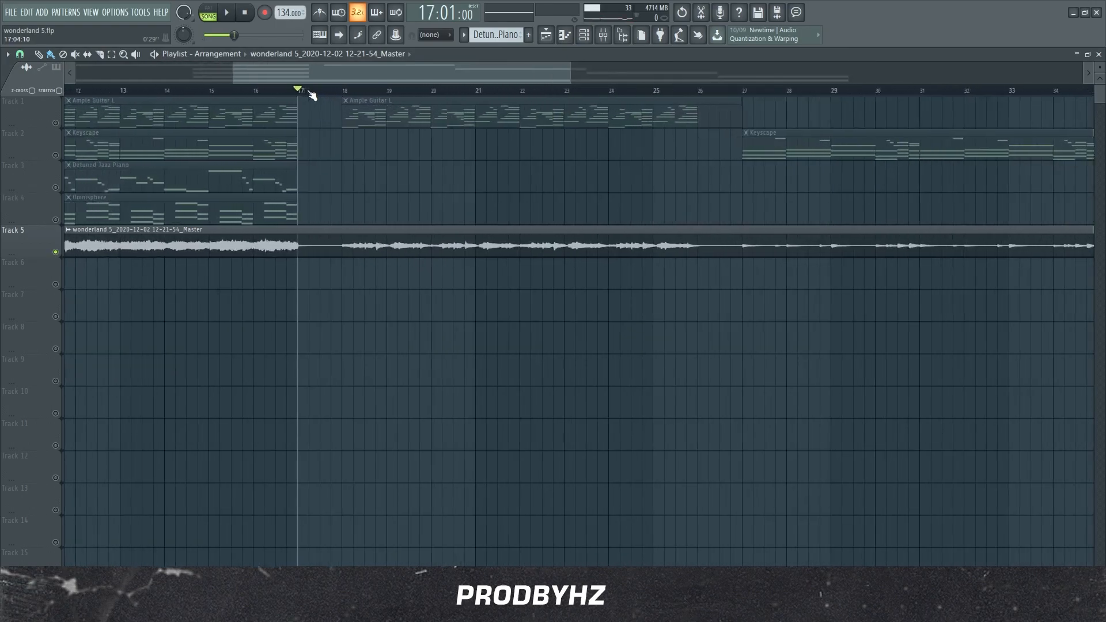
Examine the gap in the wonderland 5 master clip between the full loop section's end at bar 17 and the guitar stem at bar 18
scroll(311, 95, "down", 4)
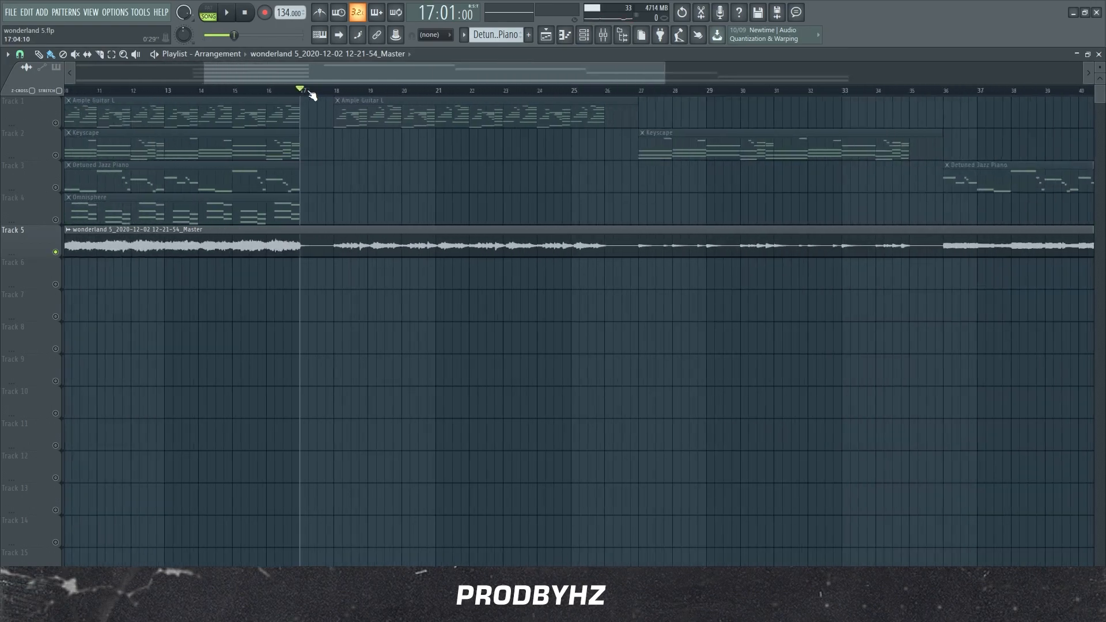
scroll(308, 92, "down", 3)
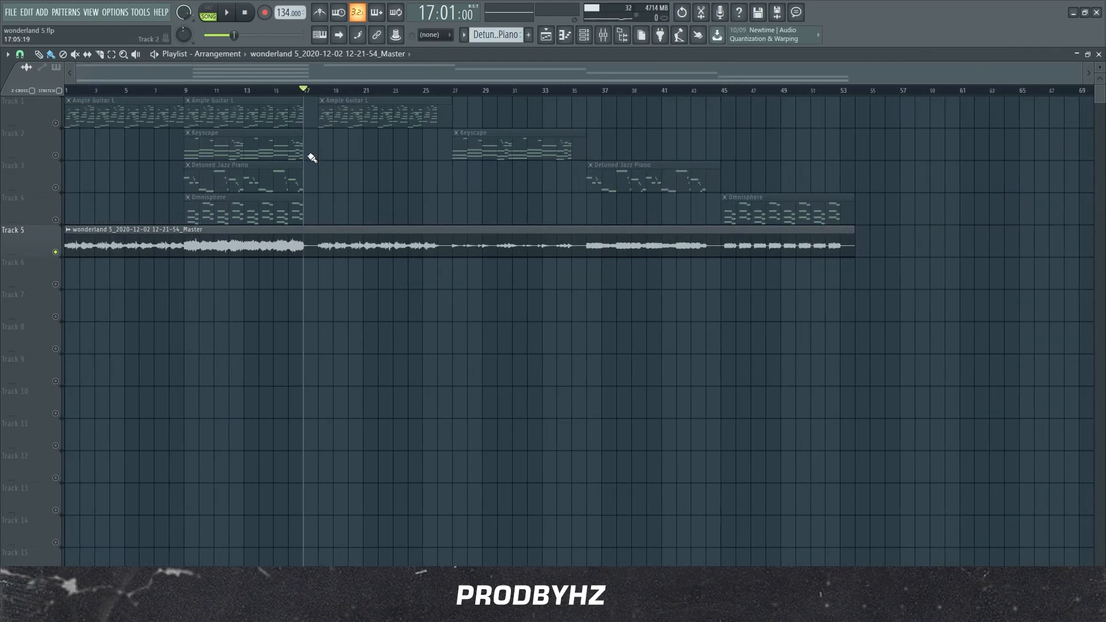
scroll(319, 90, "up", 1)
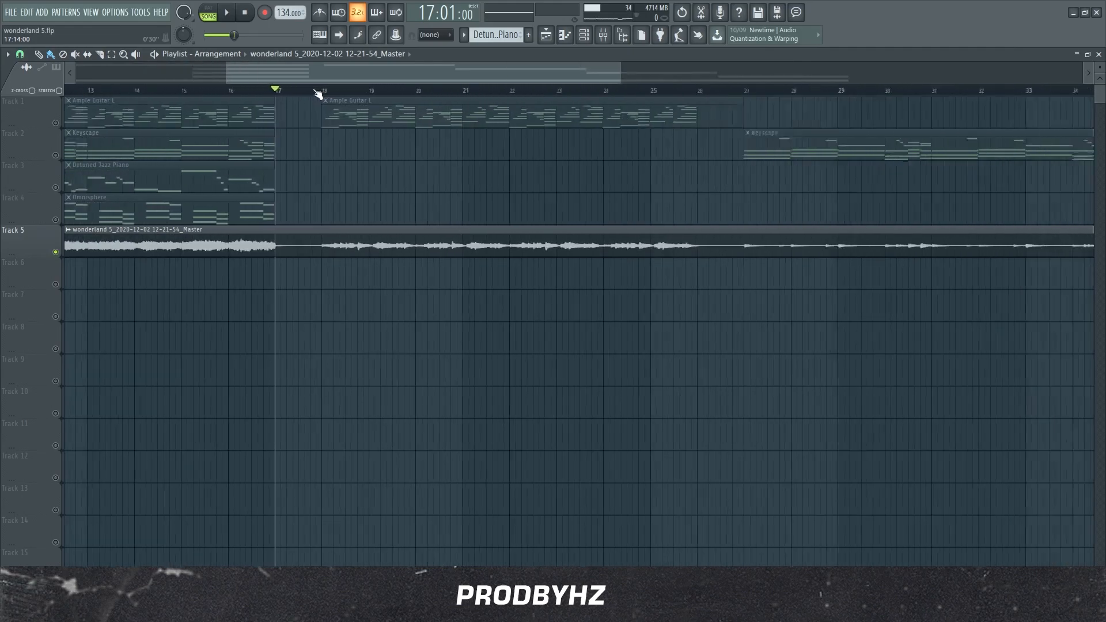
scroll(311, 104, "up", 5)
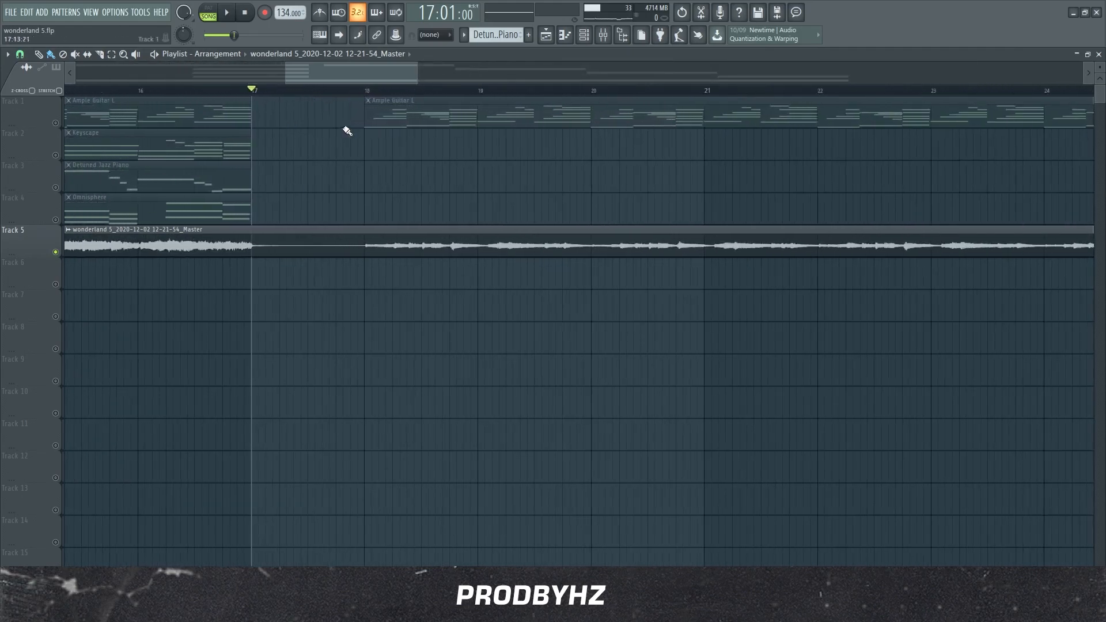
scroll(318, 99, "down", 3)
scroll(541, 87, "down", 3)
Solo the Ample Guitar L track and play the end of its separate stem from position 25:11
left_click(432, 91)
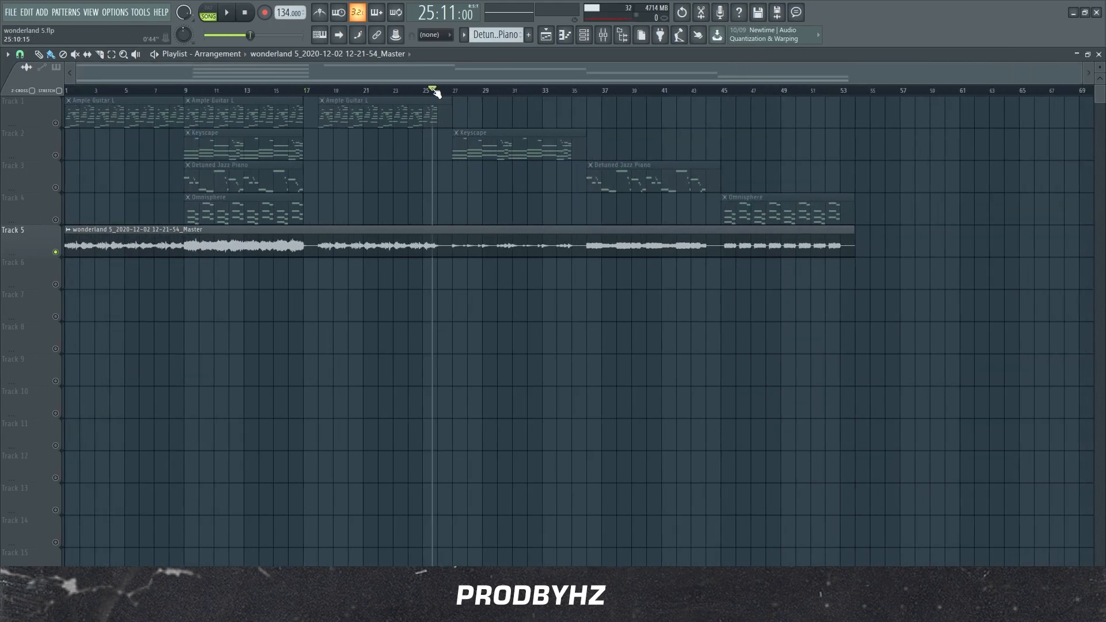
scroll(432, 91, "up", 5)
left_click(58, 124)
key("space")
scroll(468, 92, "down", 2)
key("space")
key("space")
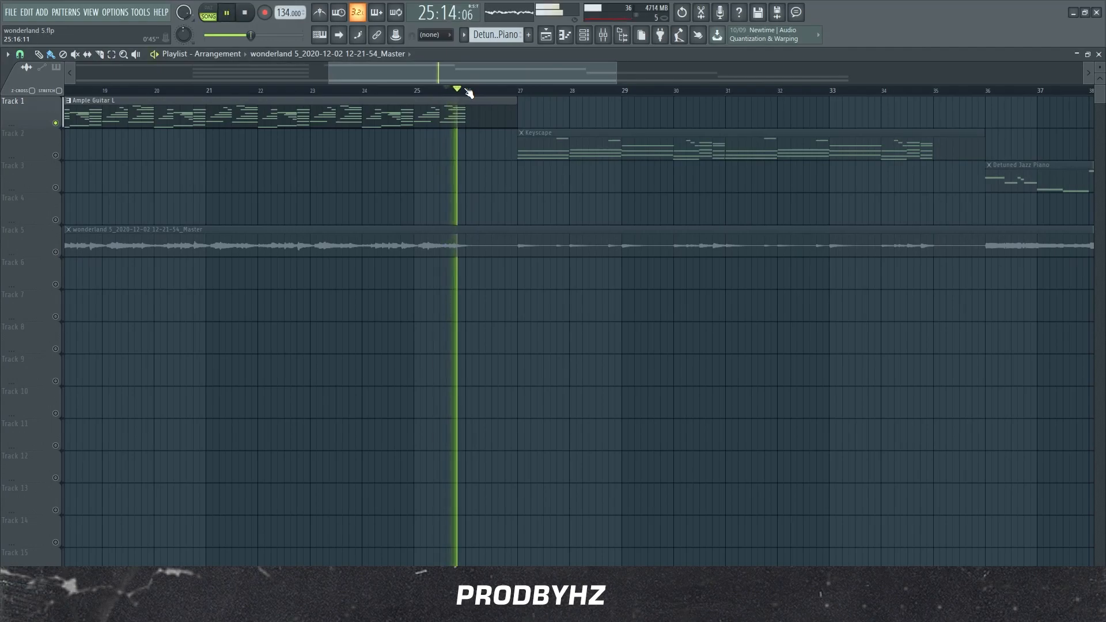
key("space")
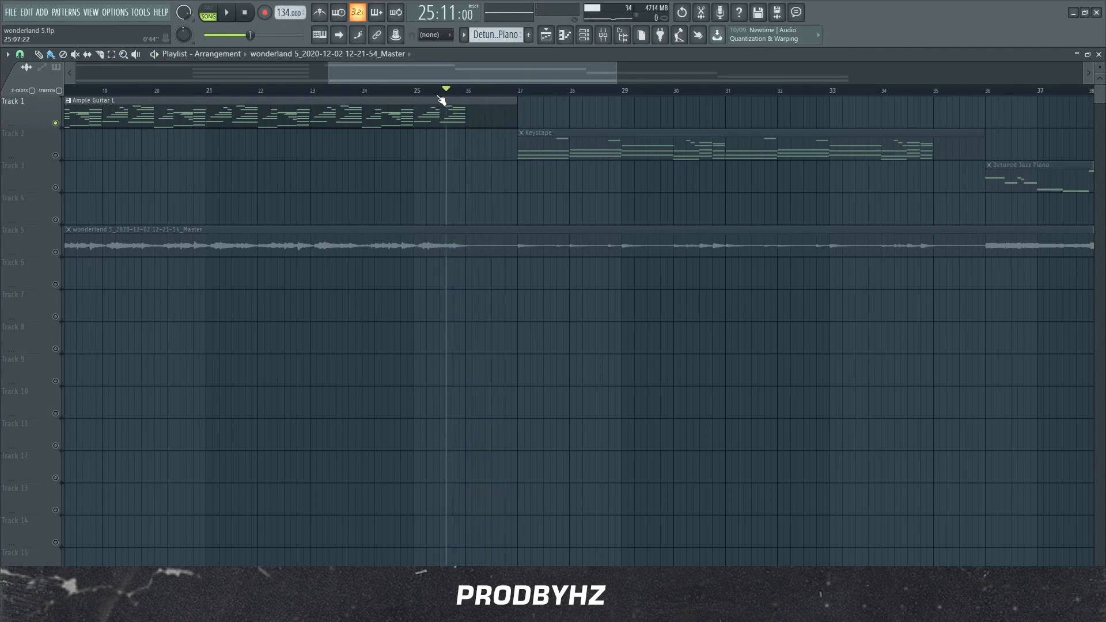
Solo the rendered wonderland 5 master clip's track again and reset the playback position to the start of the song
scroll(441, 92, "down", 3)
left_click(56, 252)
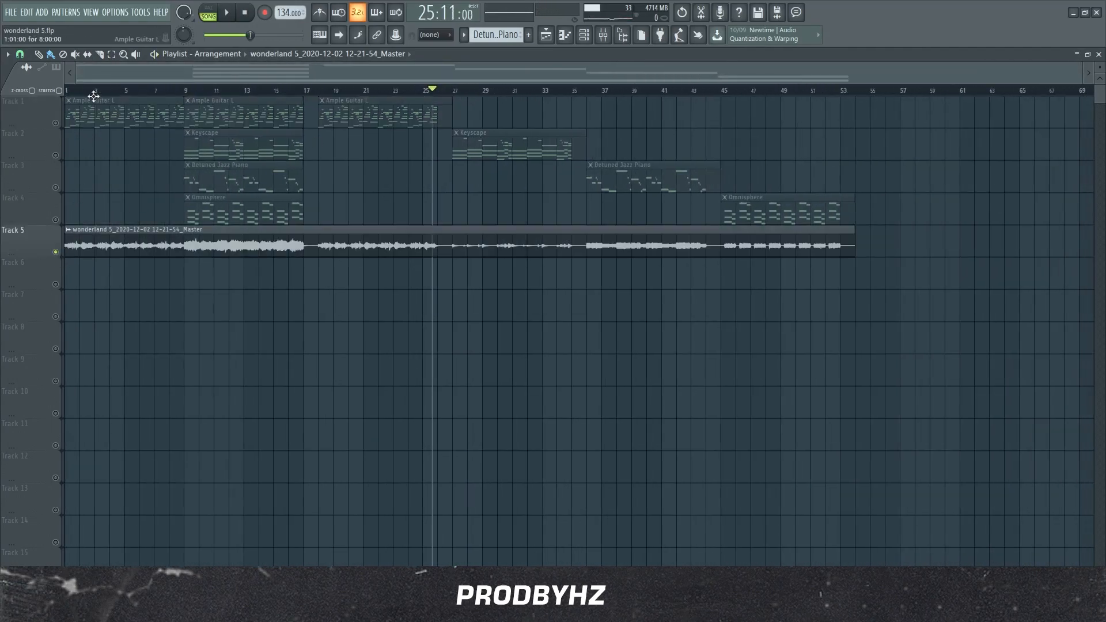
left_click(245, 12)
Review the Fruity Compressor and Ozone 9 Imager settings on the mixer's Master track
left_click(603, 36)
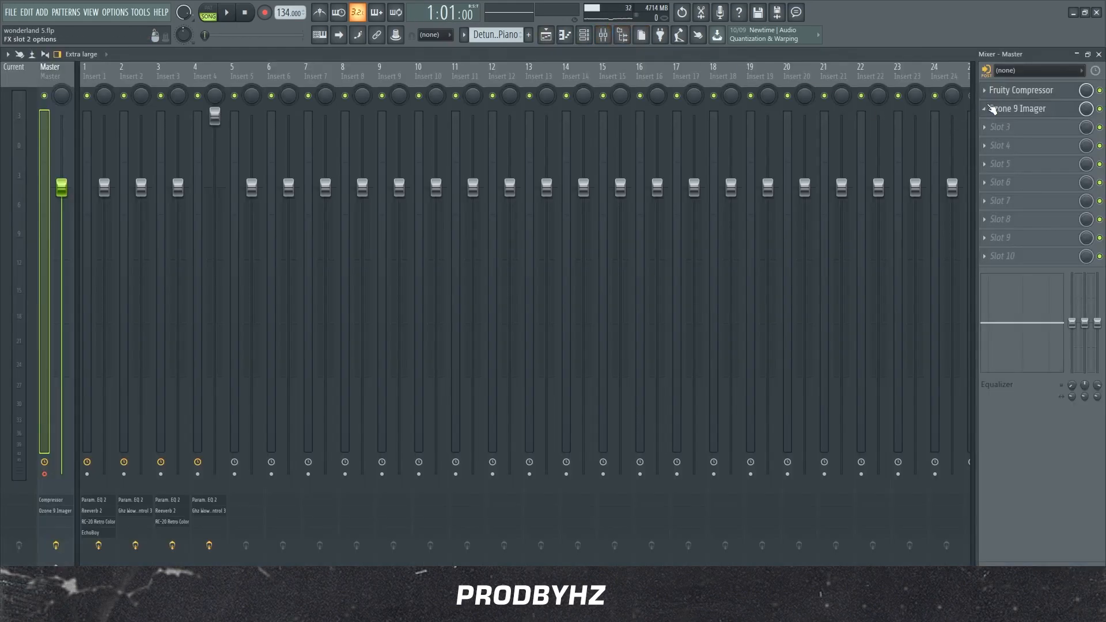
left_click(1005, 90)
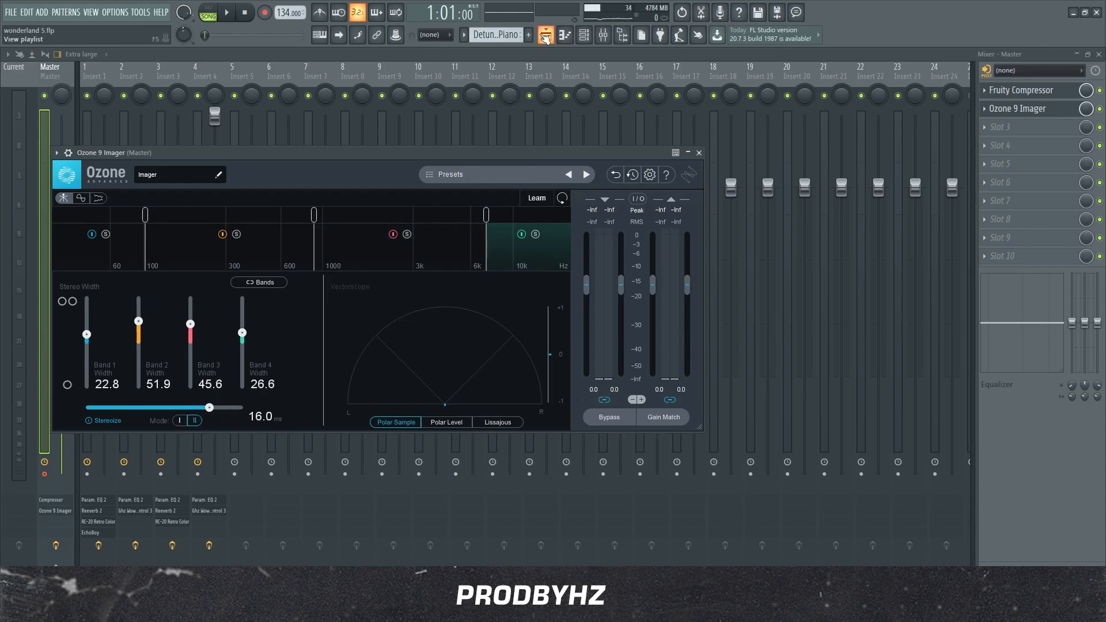
Return to the playlist and play the soloed wonderland 5 master clip from bar 1 to just past bar 17
left_click(545, 35)
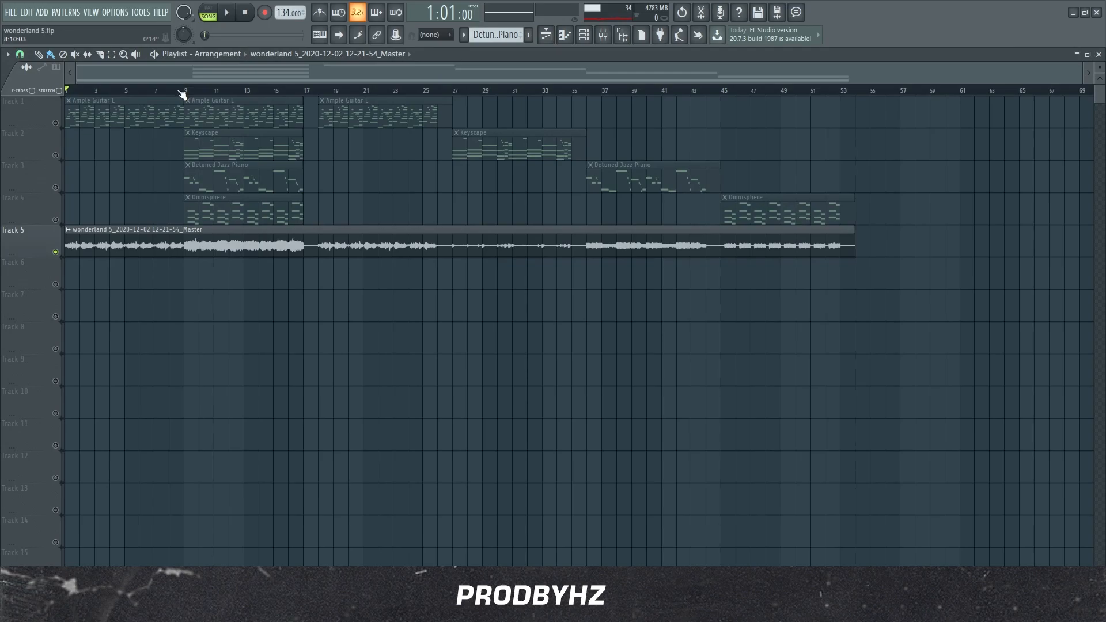
key("space")
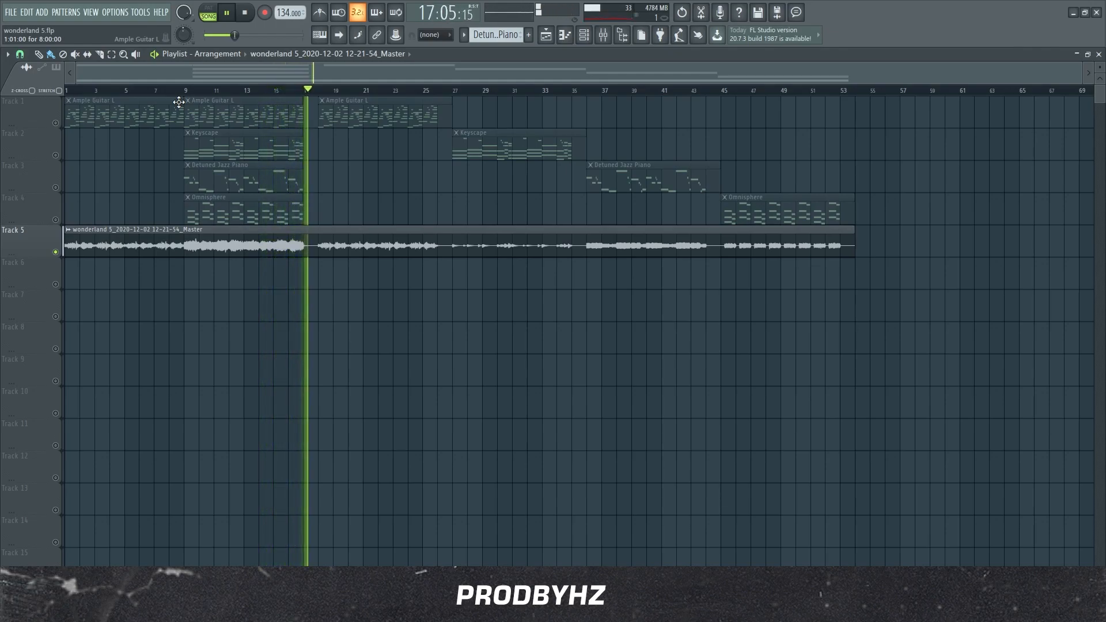
key("space")
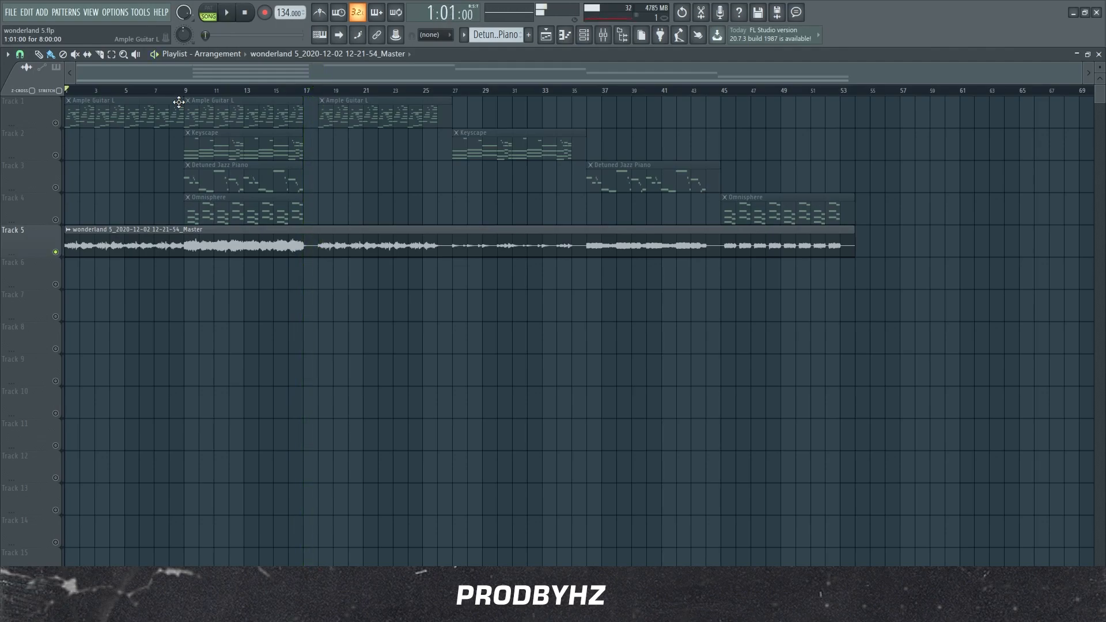